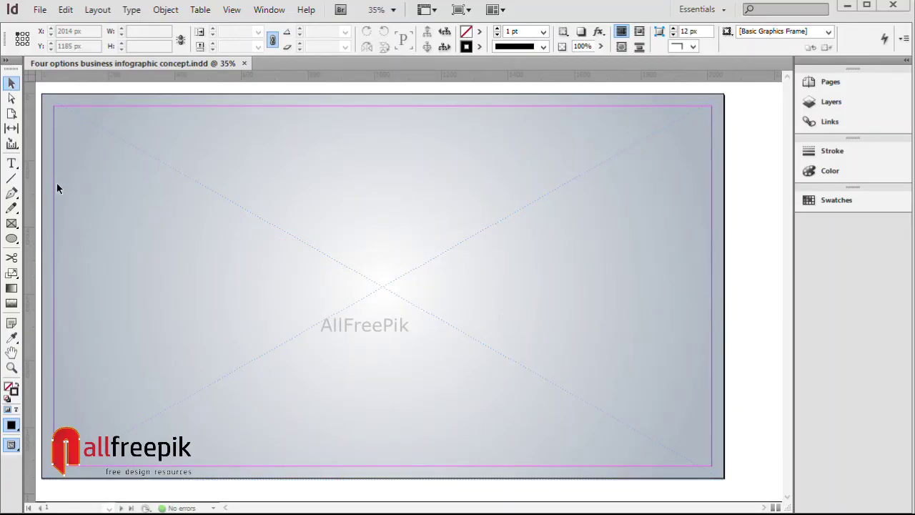
Draw a circle about 615 px across at the page centre and zoom in on it.
left_click(12, 240)
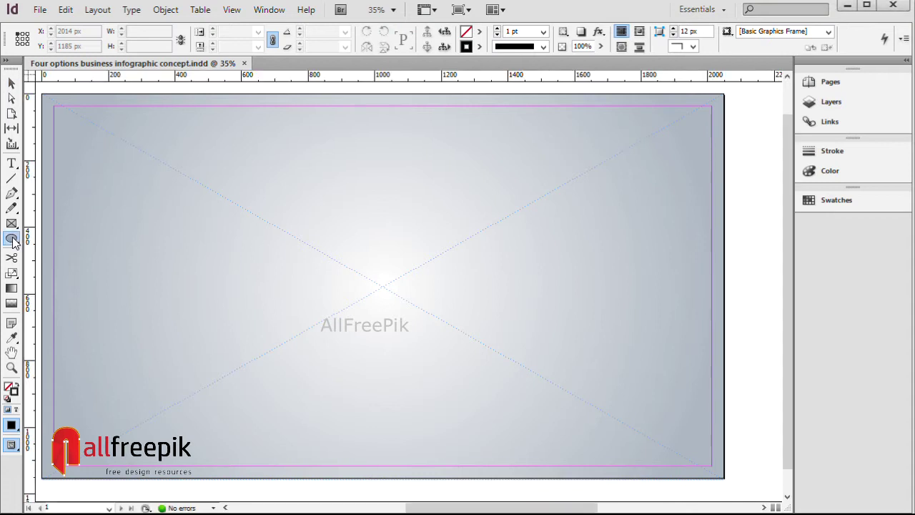
left_click_drag(284, 177, 338, 224)
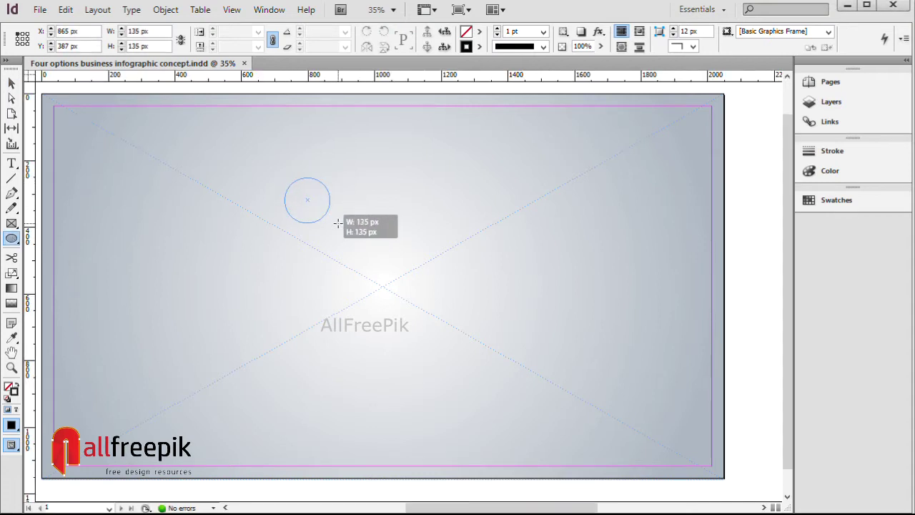
left_click_drag(337, 224, 490, 382)
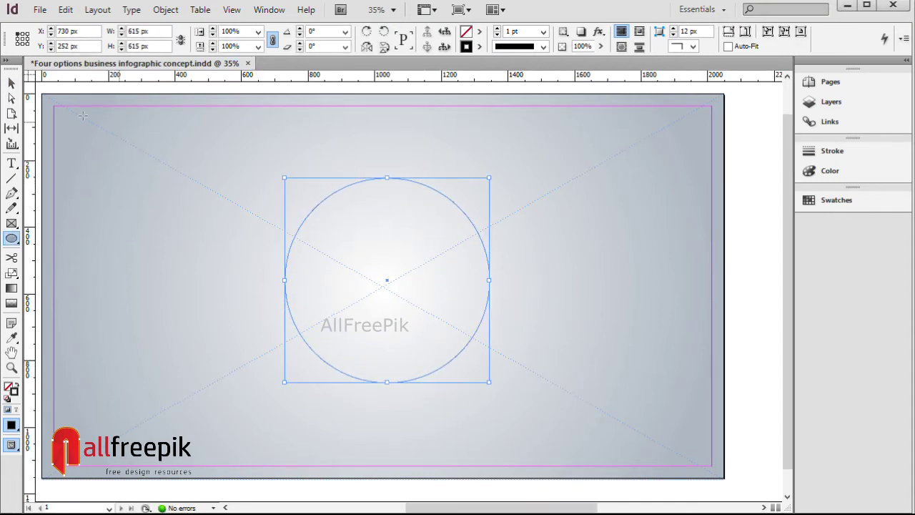
left_click(10, 85)
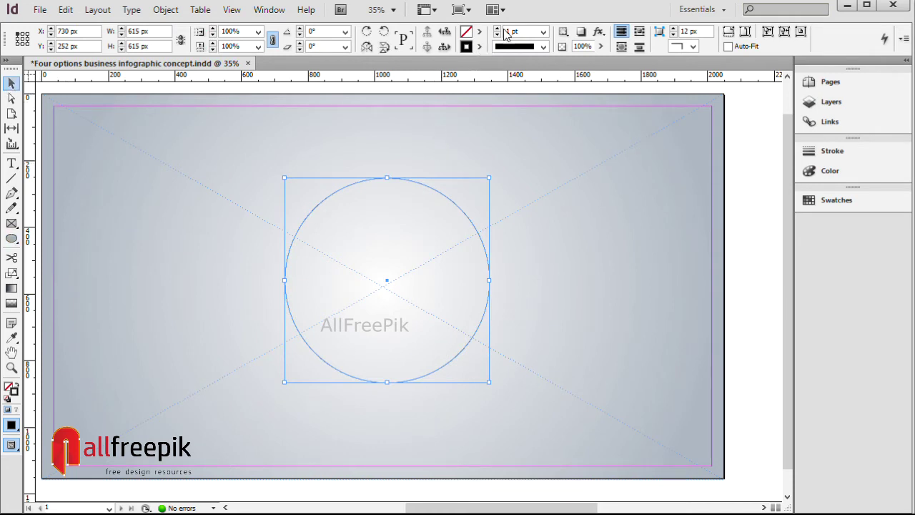
left_click_drag(190, 143, 668, 384)
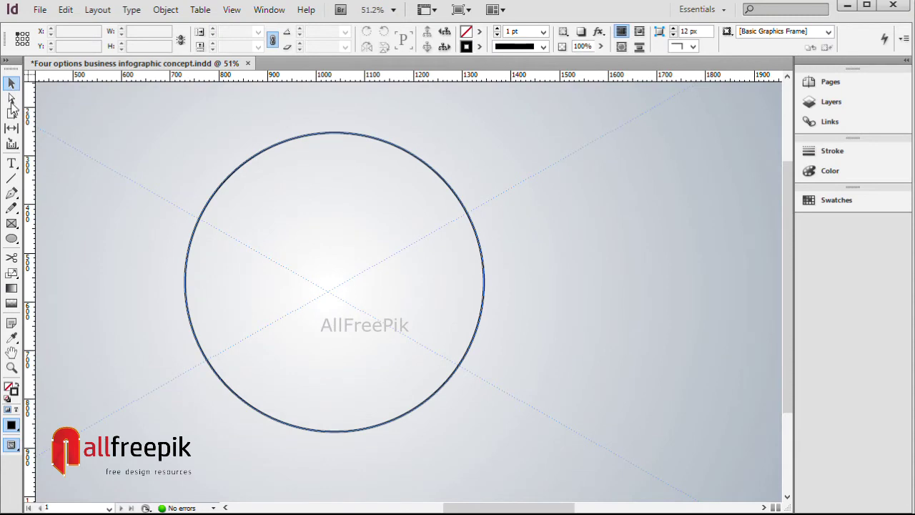
left_click(12, 99)
Split off the circle's top-right arc with Cut and Paste in Place.
left_click(433, 168)
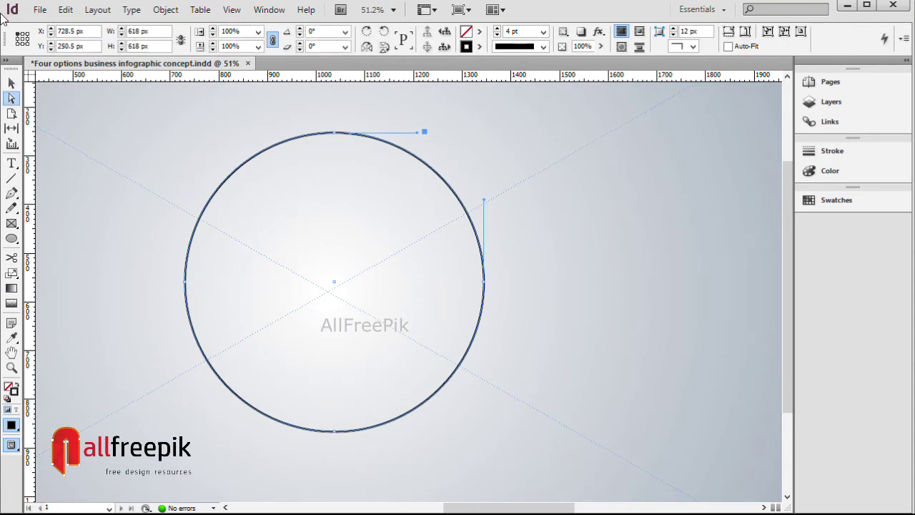
left_click(65, 9)
left_click(111, 25)
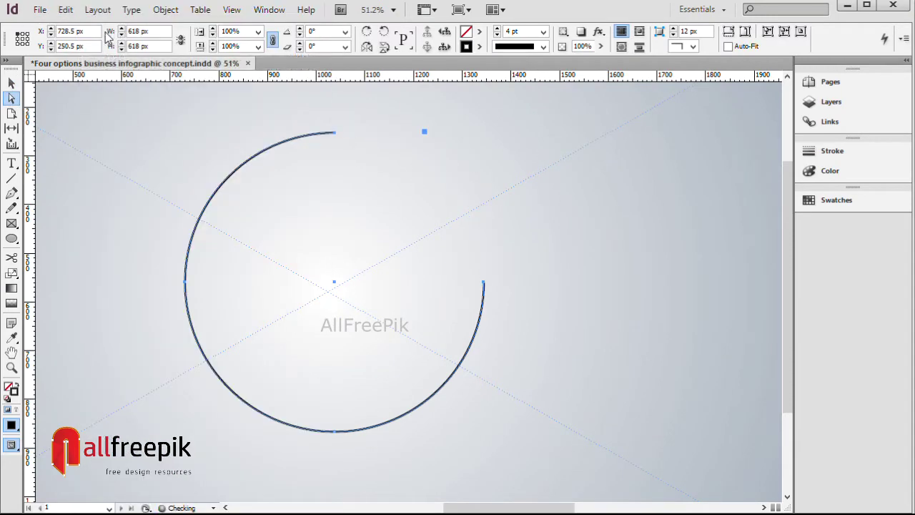
left_click(65, 9)
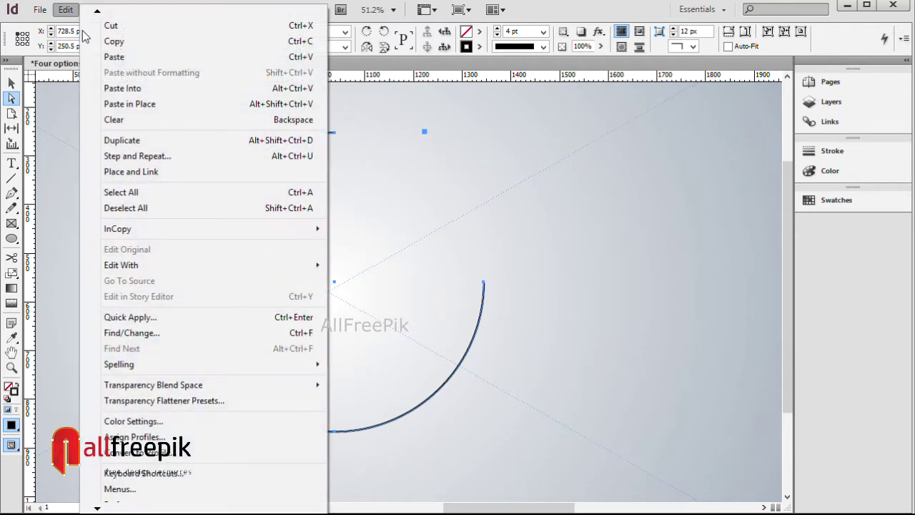
left_click(132, 105)
Split off the bottom-right arc the same way with Cut and Paste in Place.
left_click(470, 374)
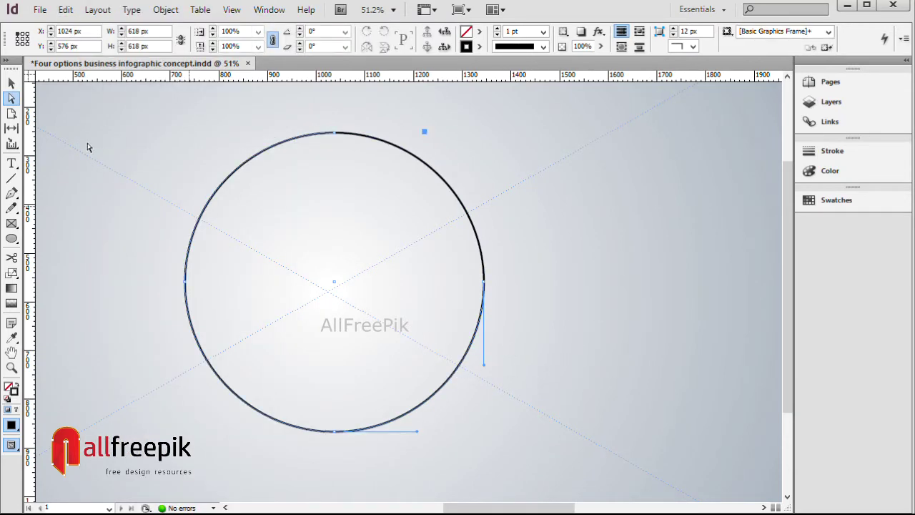
left_click(63, 15)
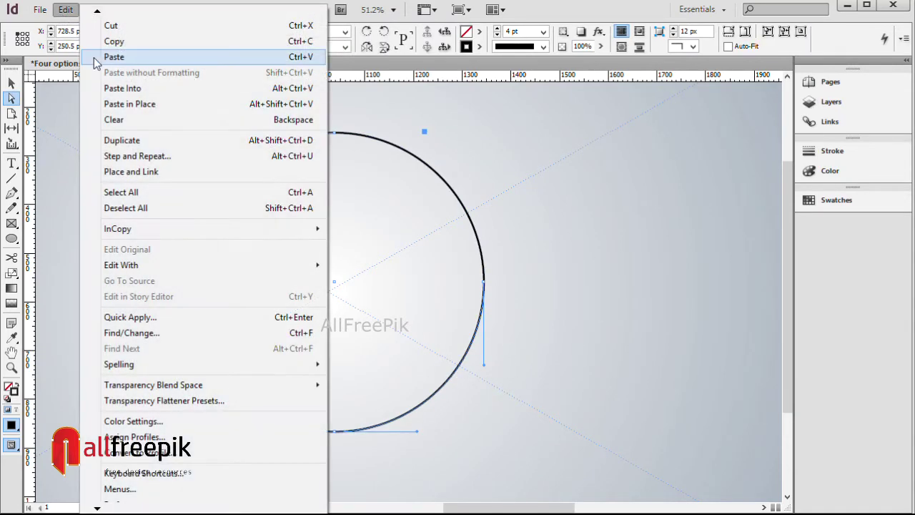
left_click(111, 24)
left_click(65, 10)
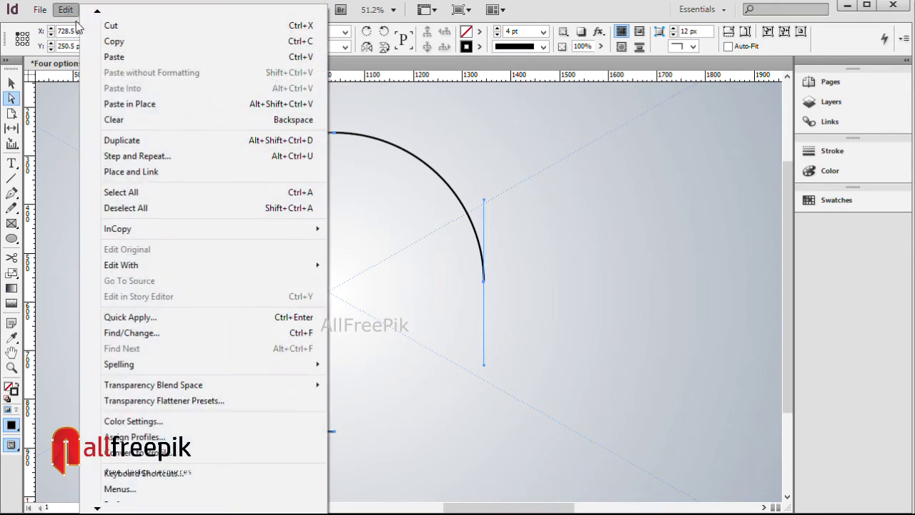
left_click(132, 103)
Cut and paste the circle's left half in place, then zoom out to the page.
left_click_drag(137, 390, 229, 351)
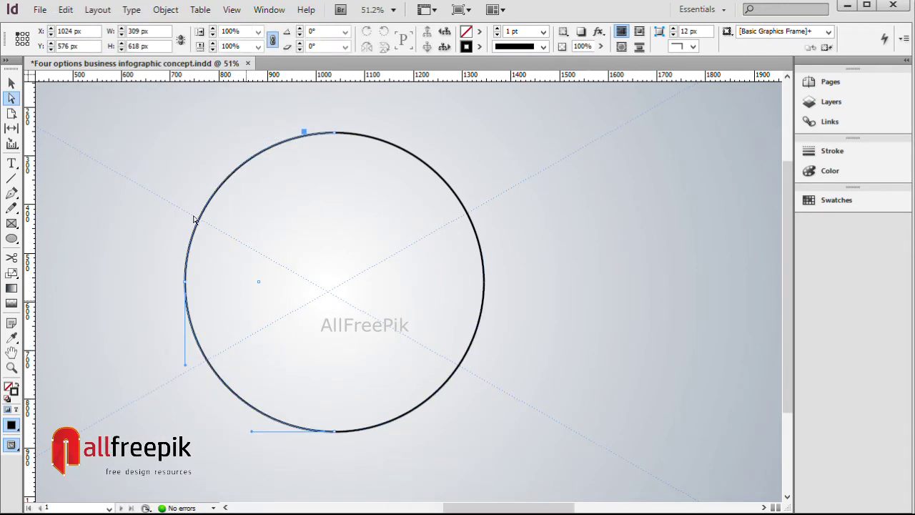
left_click(65, 10)
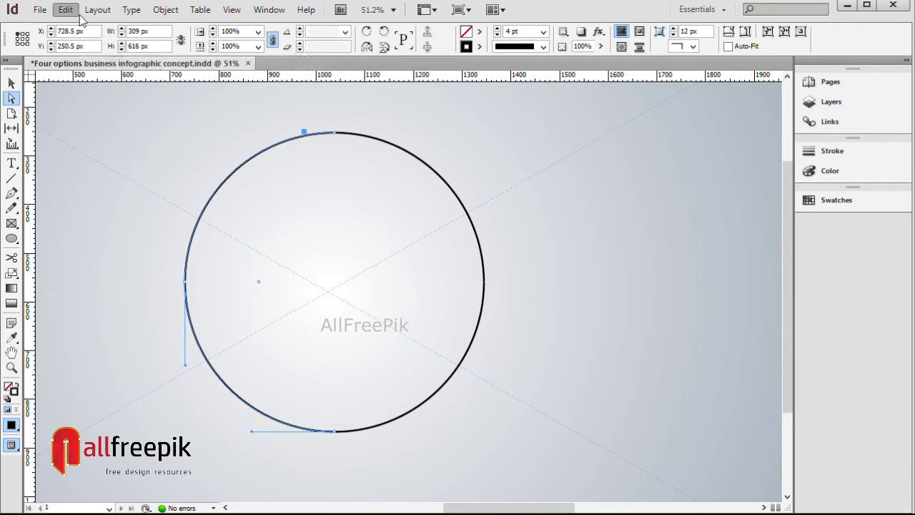
left_click(65, 10)
left_click(125, 120)
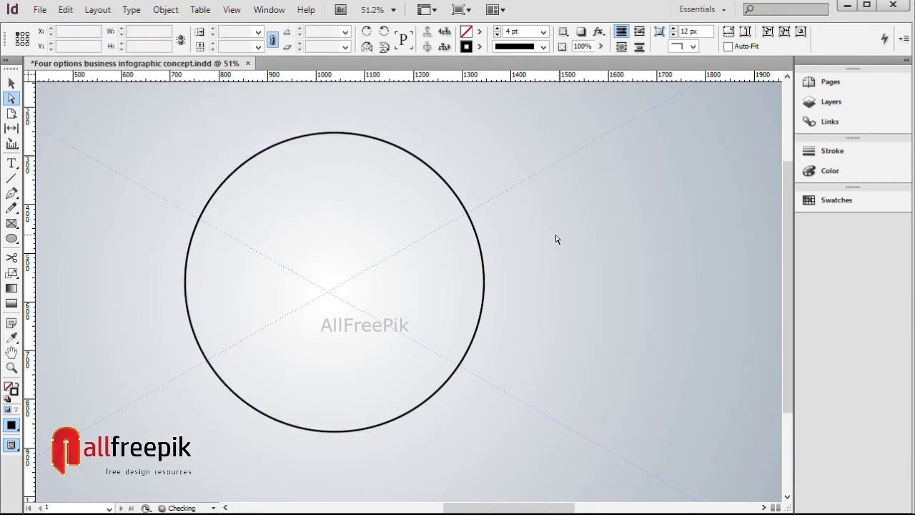
left_click(17, 85)
left_click(516, 236)
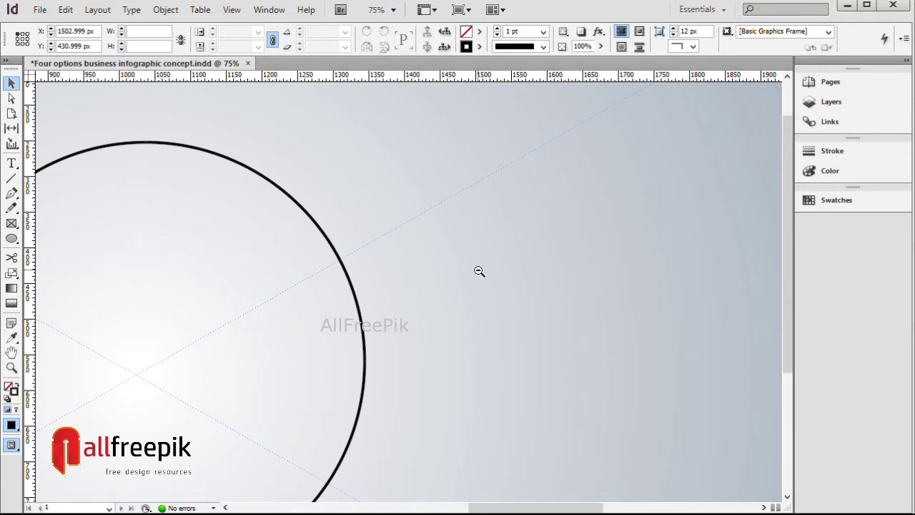
key("ctrl+minus")
key("ctrl+minus")
Give all the circle's arcs a 150 pt stroke weight.
left_click_drag(390, 194, 199, 337)
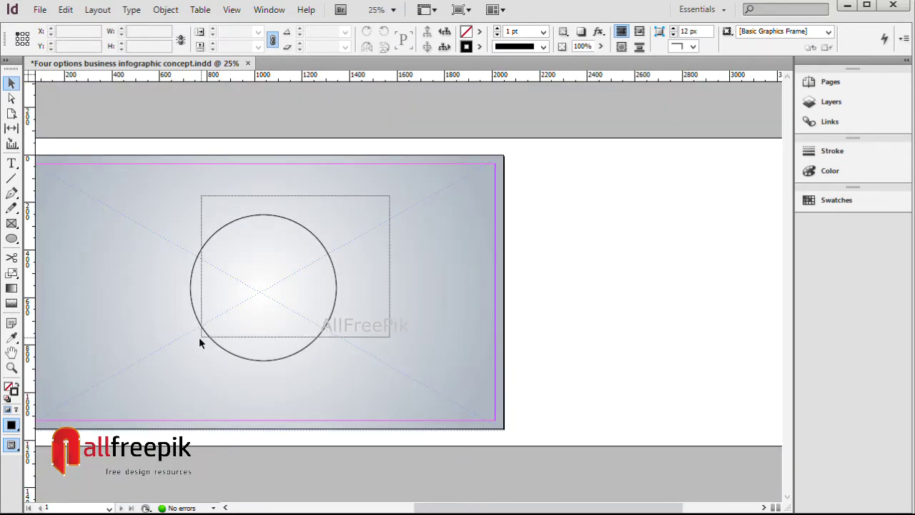
left_click(545, 32)
left_click(527, 247)
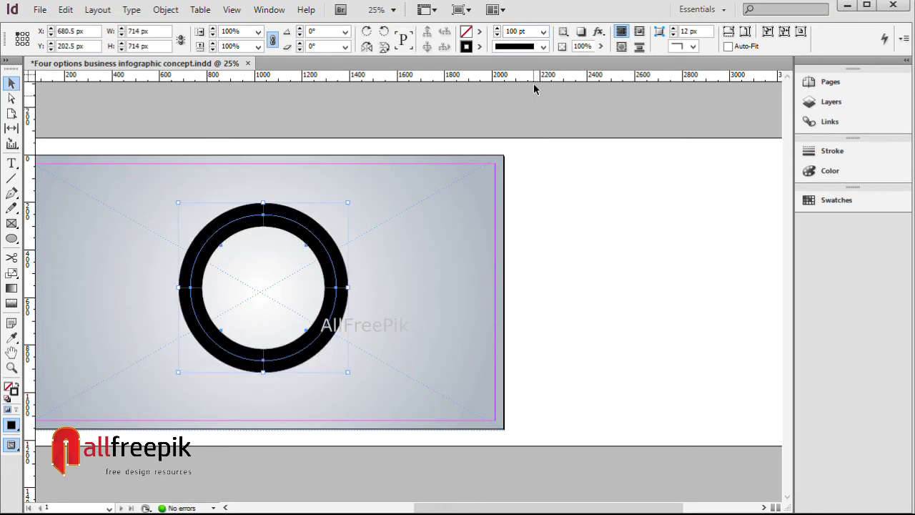
left_click(497, 30)
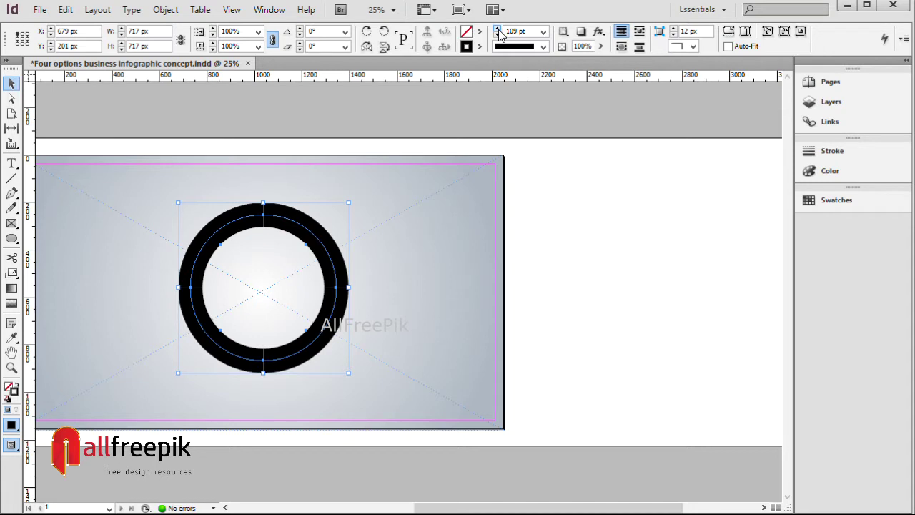
left_click(535, 31)
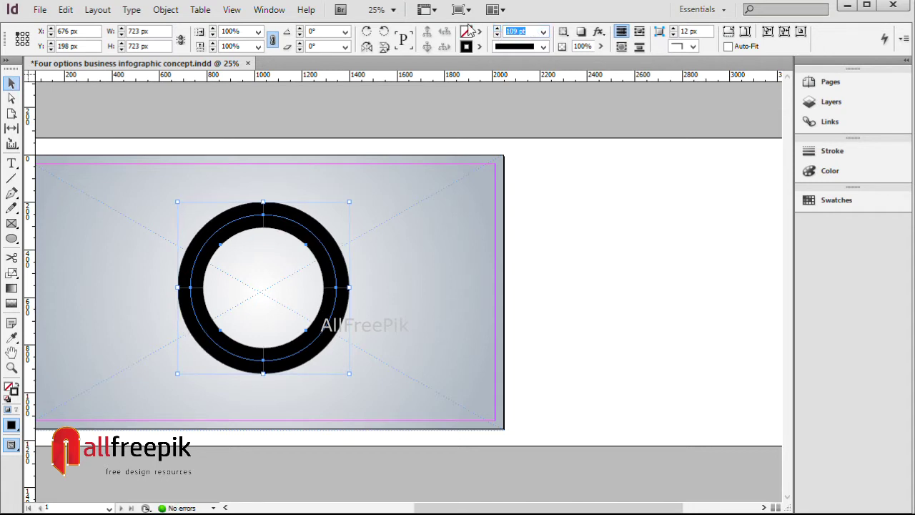
type("150")
key("Tab")
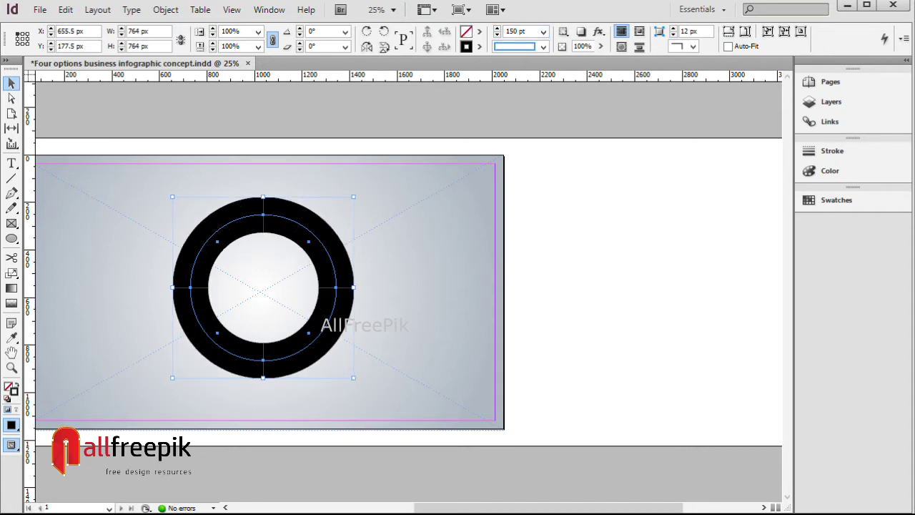
left_click(450, 225)
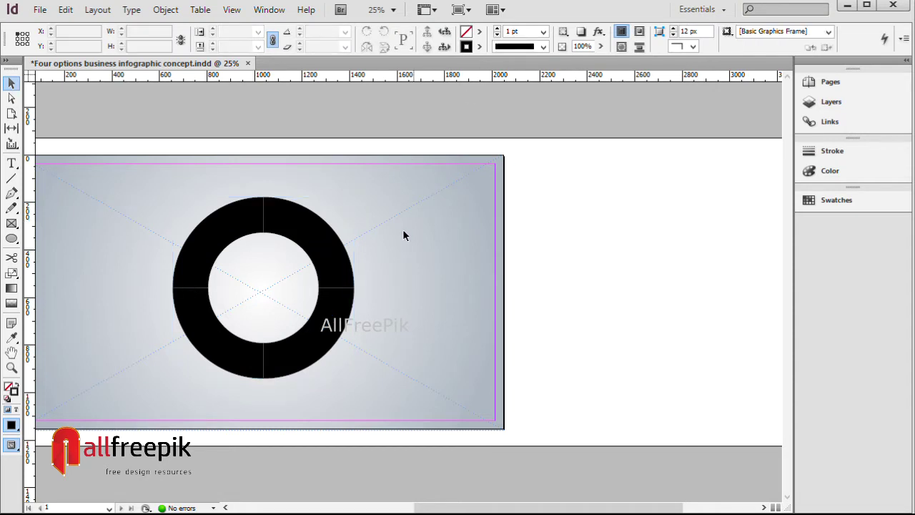
mouse_move(403, 236)
left_mouse_down()
mouse_move(475, 221)
mouse_move(377, 270)
mouse_move(498, 238)
left_mouse_up()
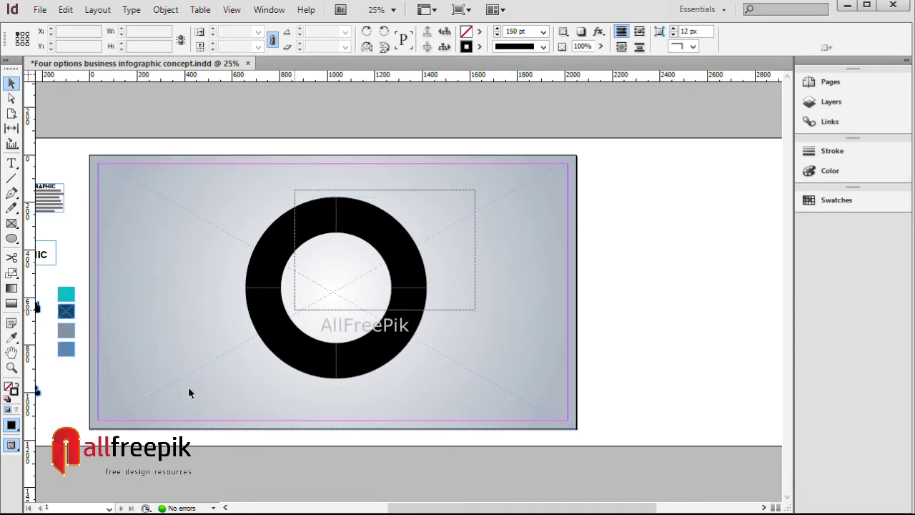
Colour the top-right ring quarter dark blue.
left_click_drag(474, 189, 405, 384)
left_click_drag(450, 200, 201, 439)
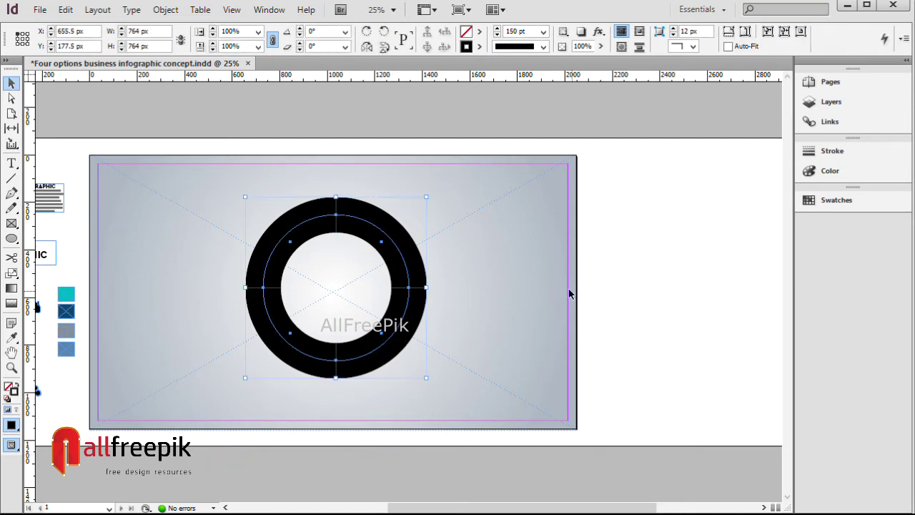
left_click(434, 221)
left_click(386, 215)
left_click(478, 46)
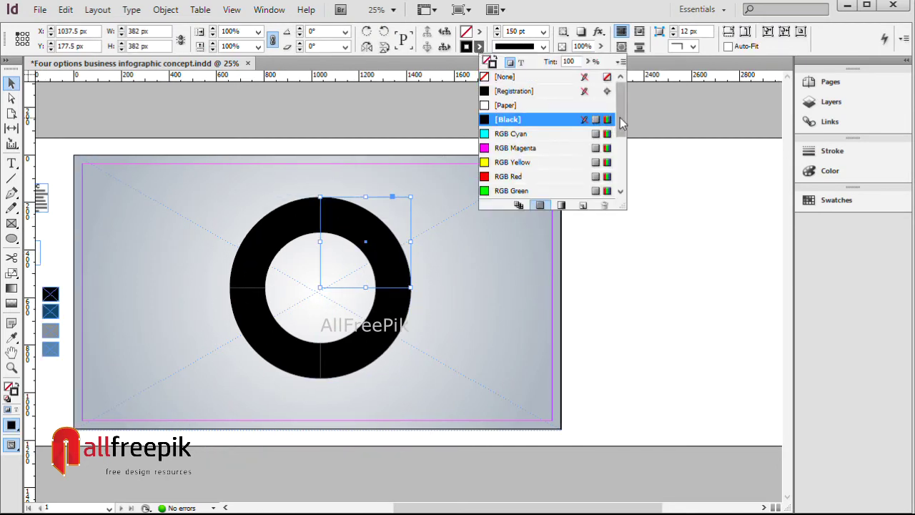
left_click_drag(619, 100, 622, 189)
left_click(530, 164)
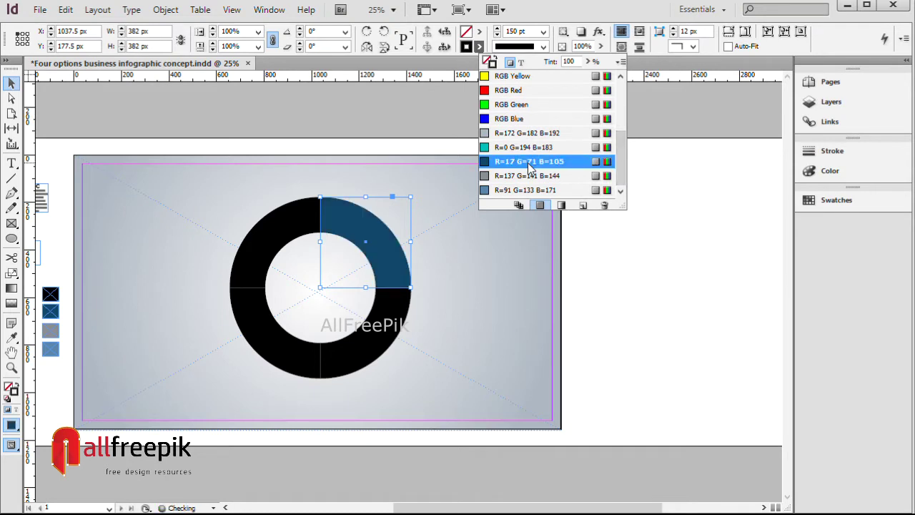
left_click(500, 276)
Colour the lower-right ring quarter teal.
left_click(394, 333)
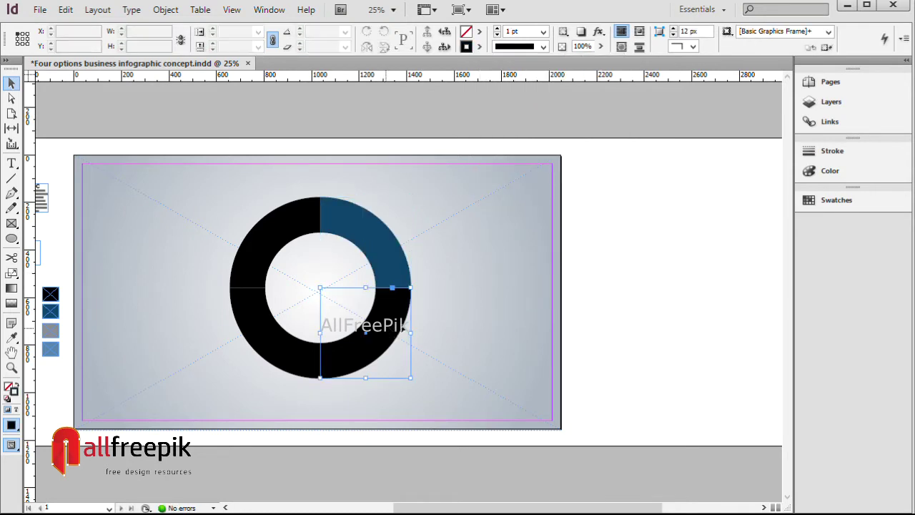
left_click(479, 47)
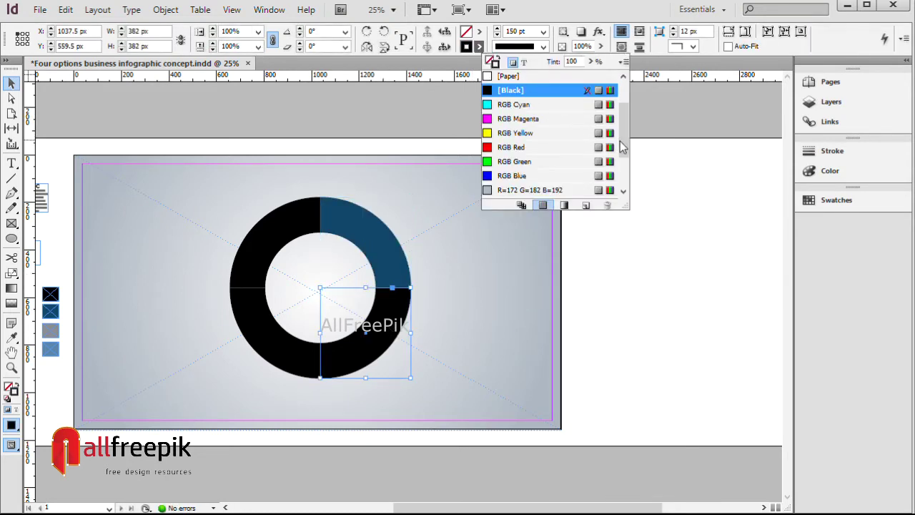
left_click_drag(623, 146, 628, 175)
left_click(527, 146)
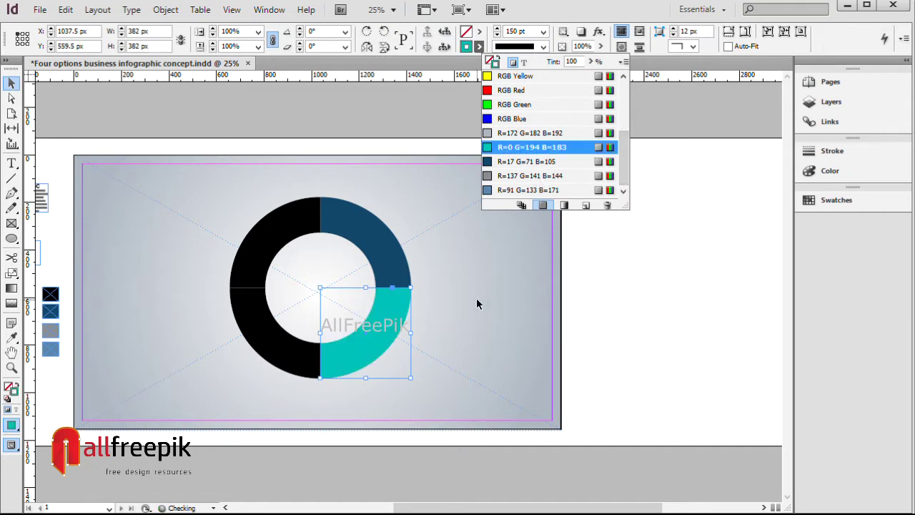
left_click(476, 297)
Colour the lower-left quarter grey and the upper-left quarter light blue.
left_click(271, 350)
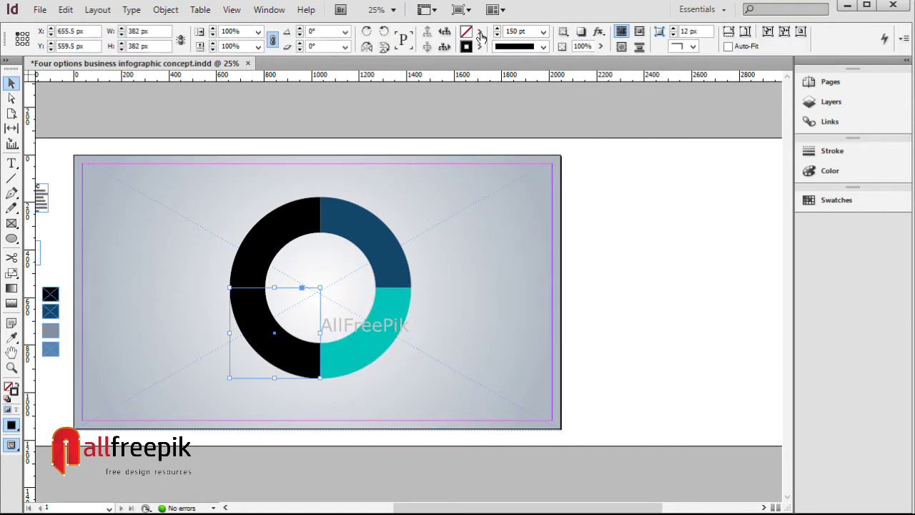
left_click(480, 47)
left_click_drag(624, 150, 623, 172)
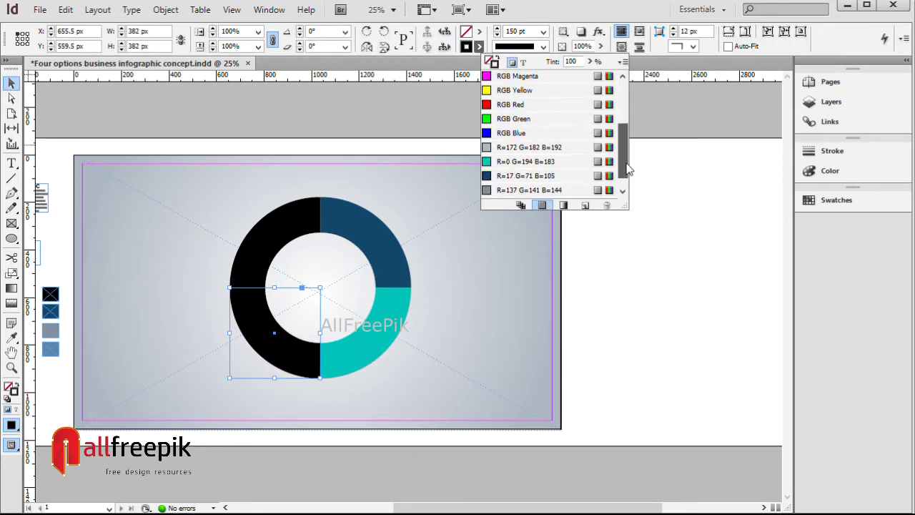
left_click(572, 189)
left_click(299, 223)
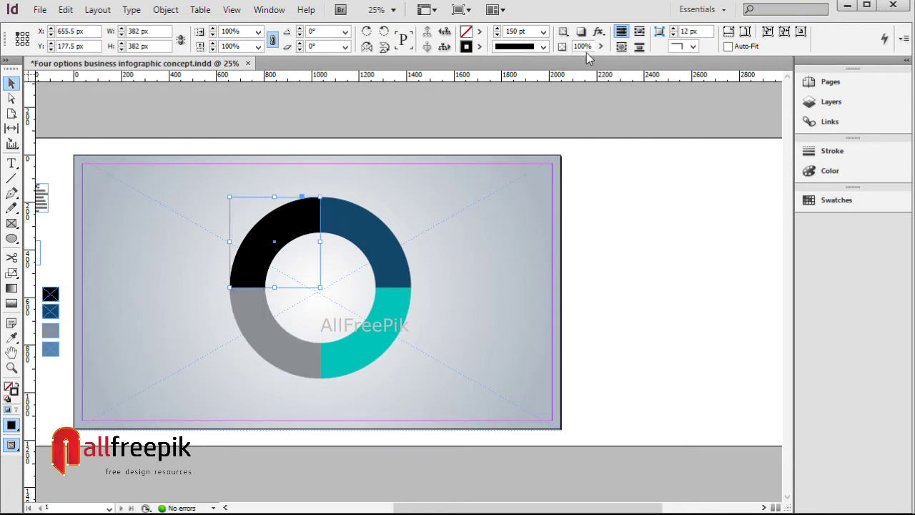
left_click(478, 47)
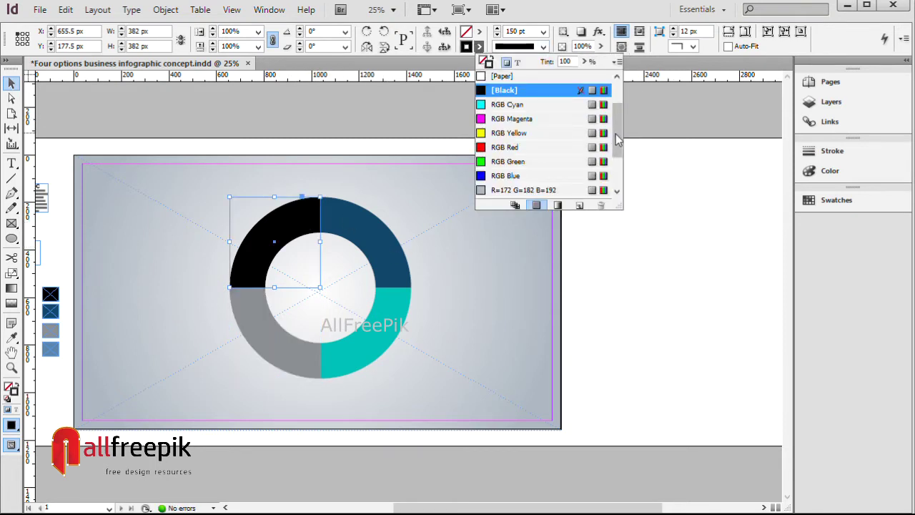
scroll(538, 157, "down", 2)
left_click(529, 190)
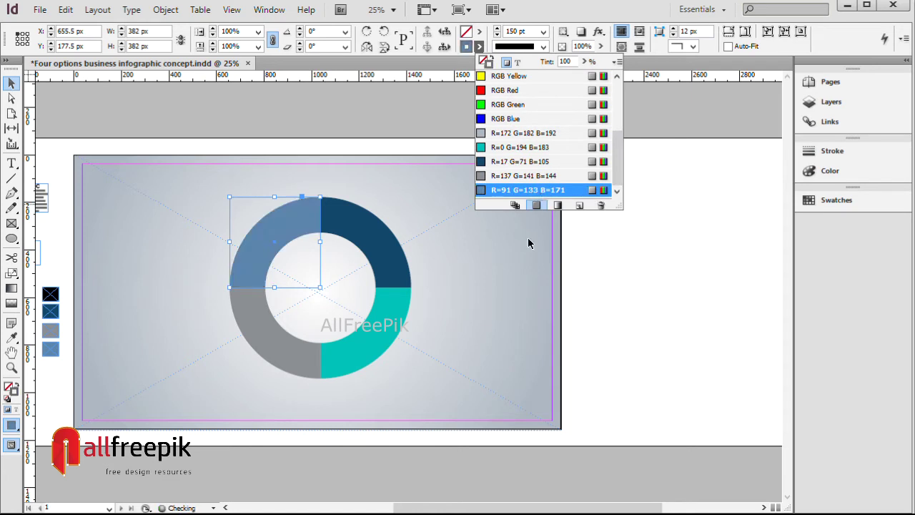
left_click(523, 247)
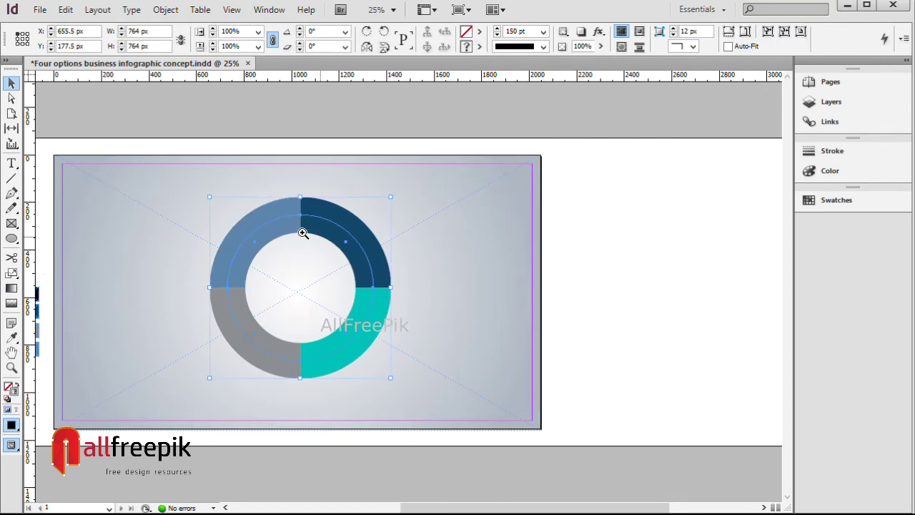
Apply Round Cap to all four ring segments in the Stroke panel.
left_click_drag(116, 156, 515, 419)
key("ctrl+=")
left_click(844, 152)
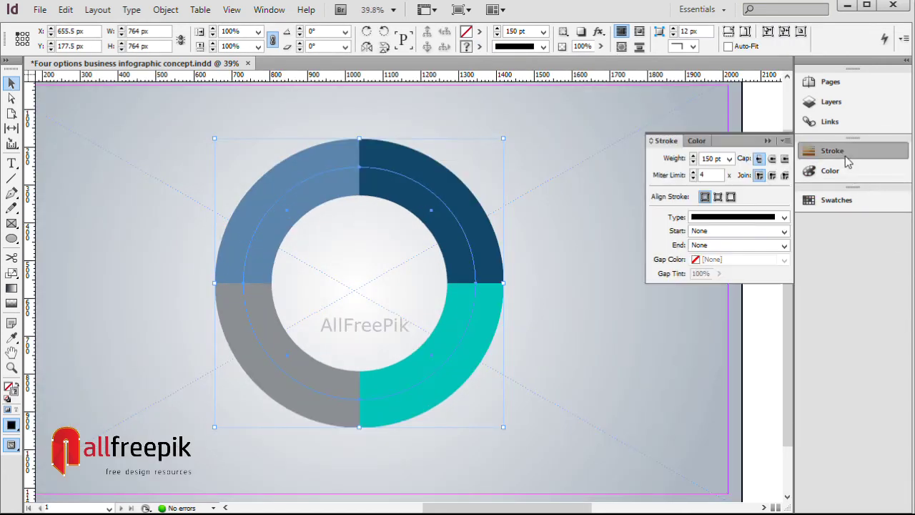
left_click(772, 159)
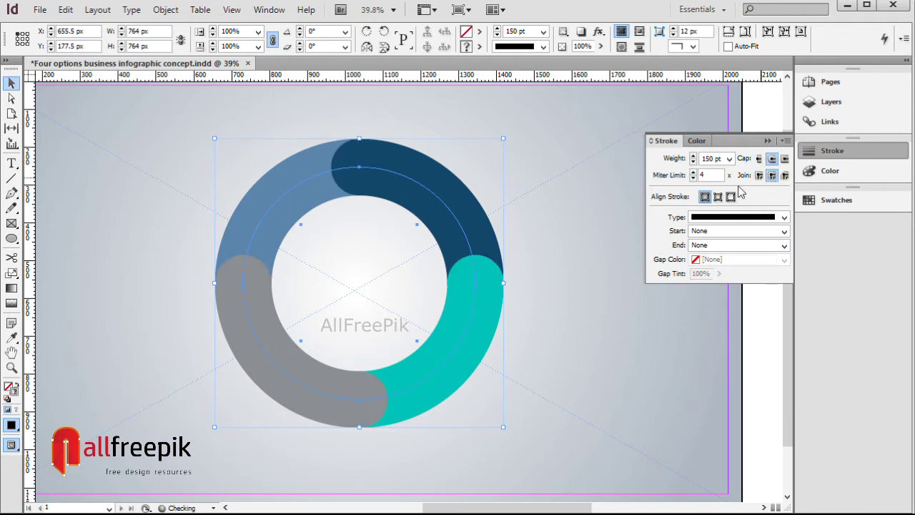
left_click(537, 193)
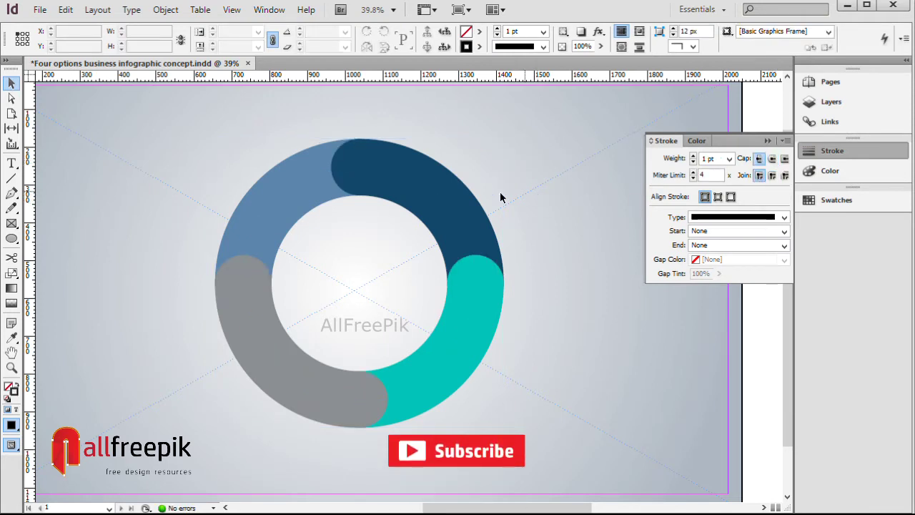
Start a new linear gradient swatch for the dark-blue upper-right arc.
left_click(296, 191)
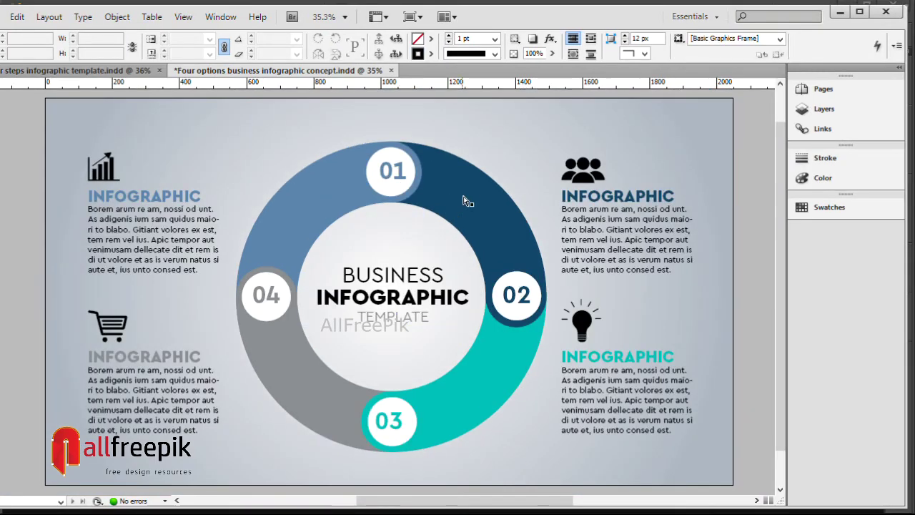
left_click(472, 211)
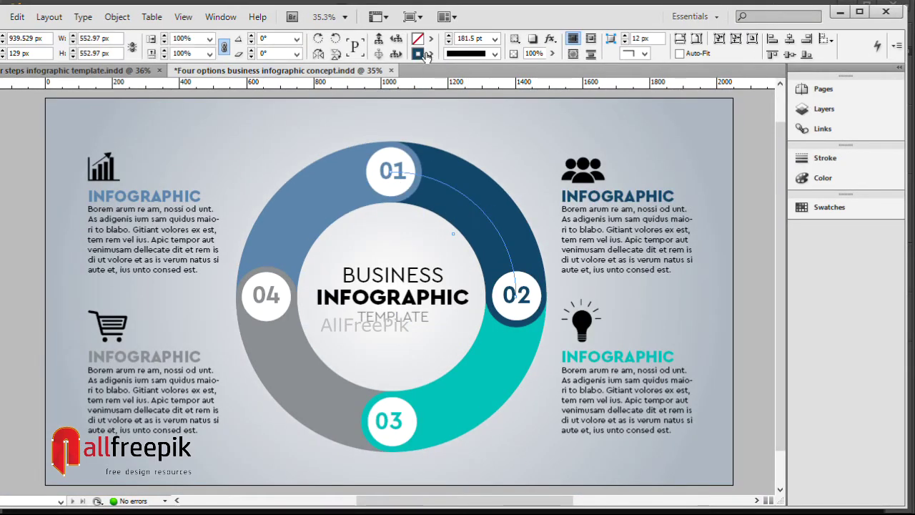
left_click(427, 55)
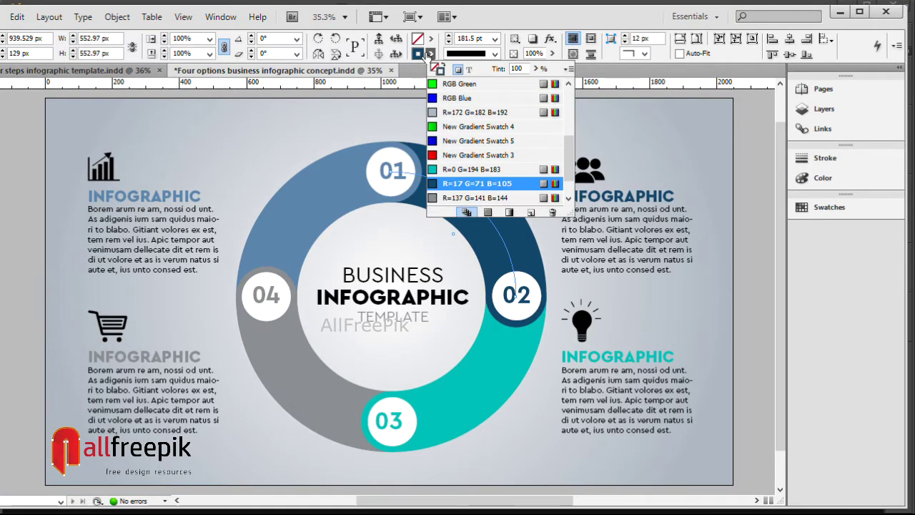
left_click(508, 213)
left_click(570, 69)
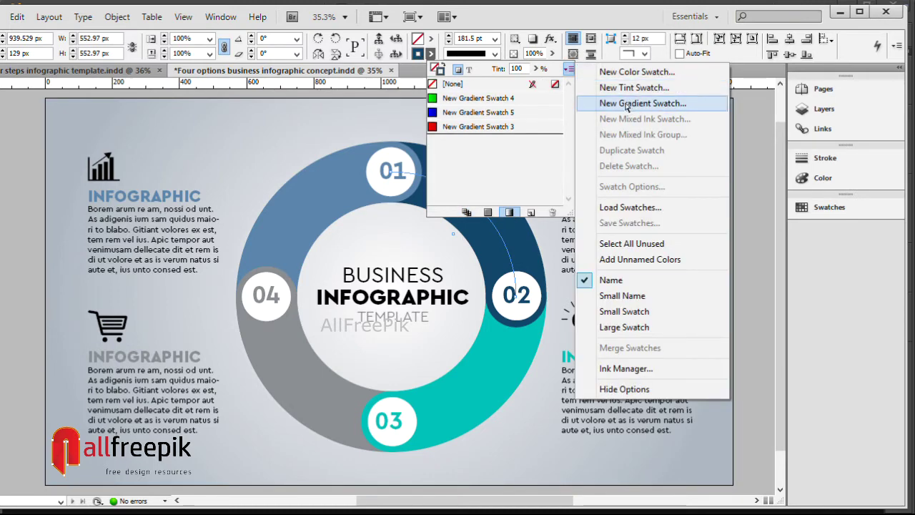
left_click(628, 105)
left_click(377, 187)
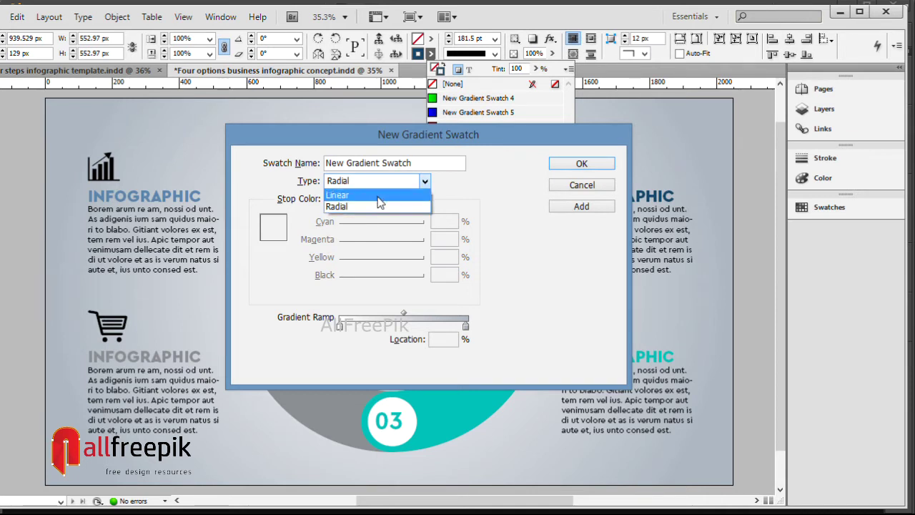
left_click(379, 195)
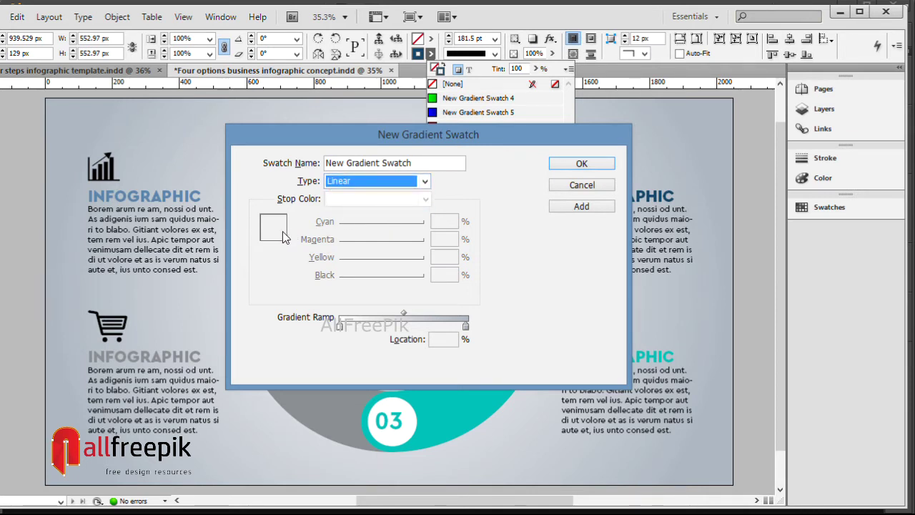
Set both gradient stops to dark blue R17 G71 B105, end stop at 100%.
left_click(340, 327)
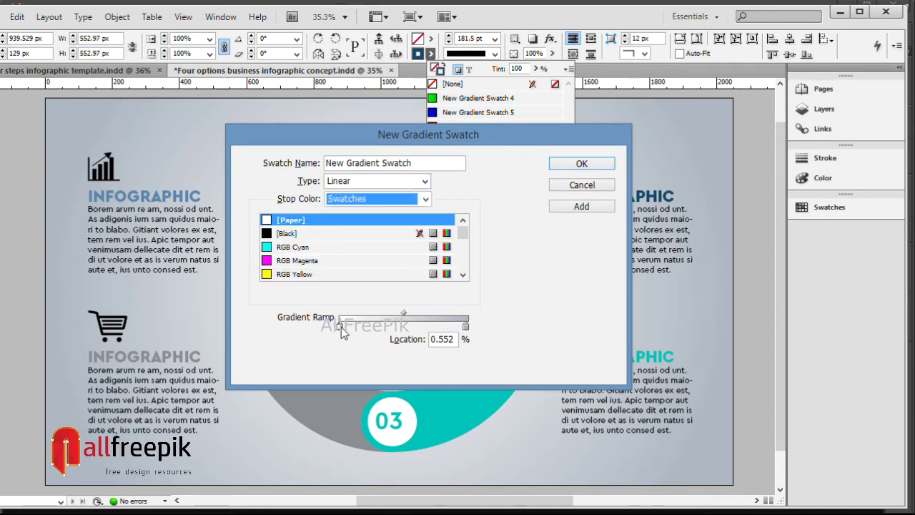
left_click_drag(463, 231, 465, 278)
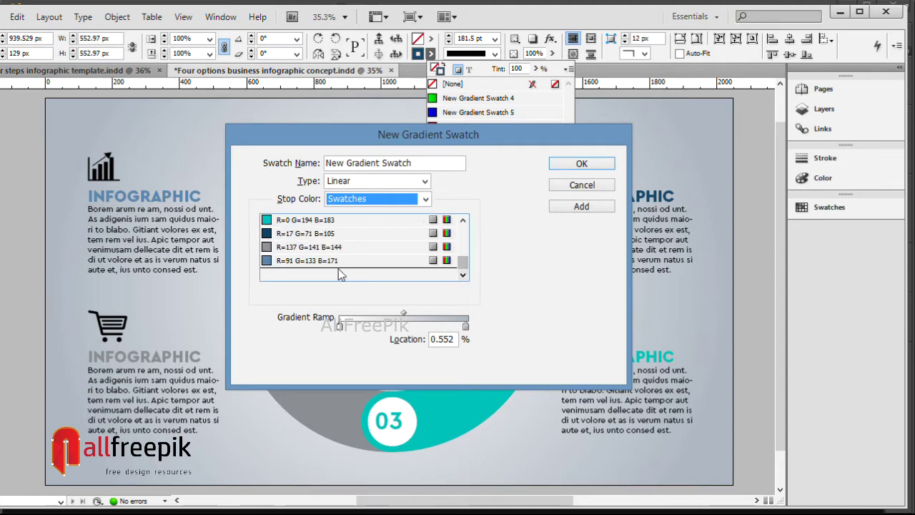
left_click_drag(450, 143, 429, 167)
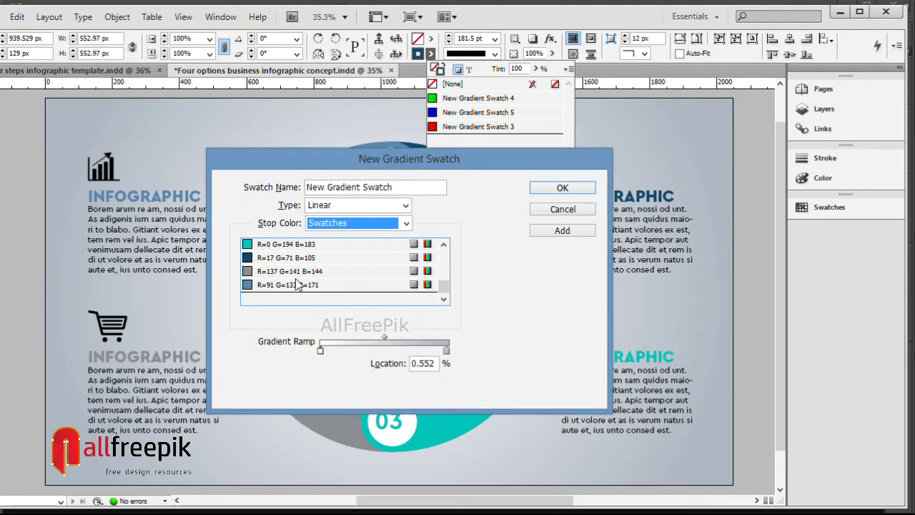
left_click(290, 257)
left_click(444, 349)
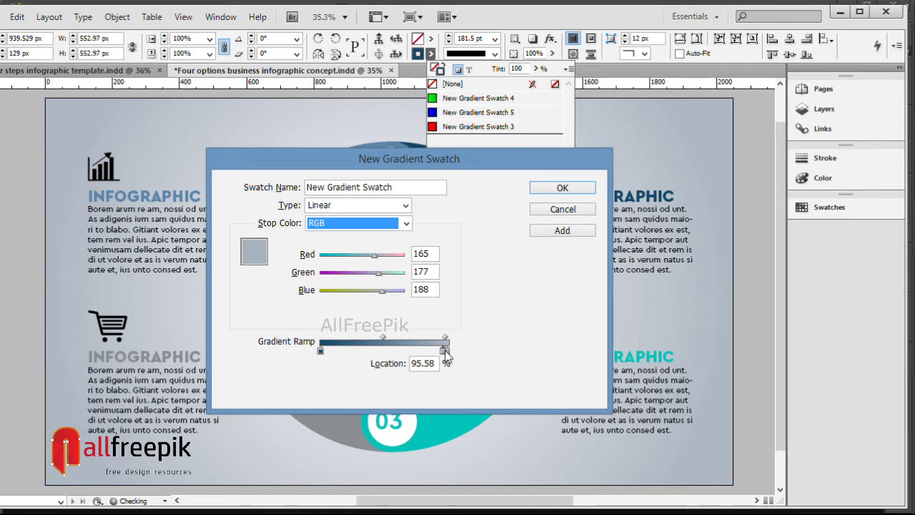
left_click_drag(445, 353, 444, 411)
left_click(447, 350)
left_click(331, 271)
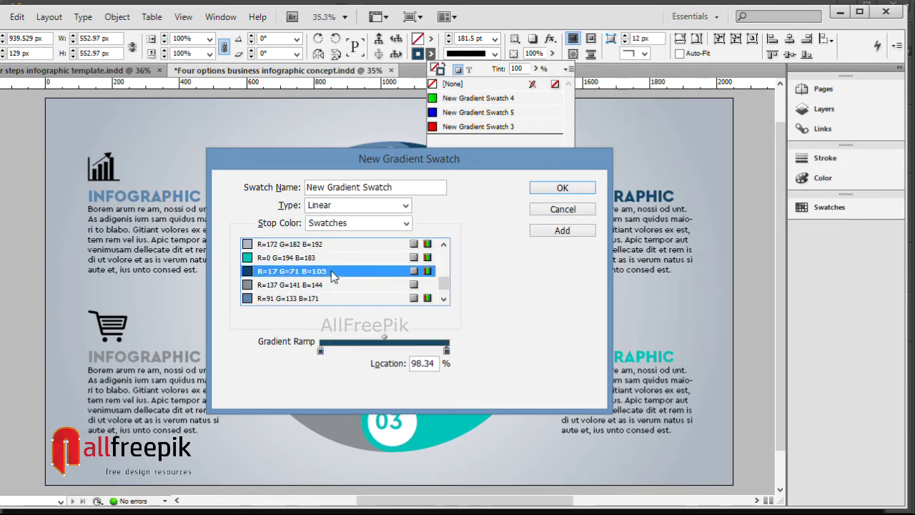
left_click_drag(447, 354, 449, 354)
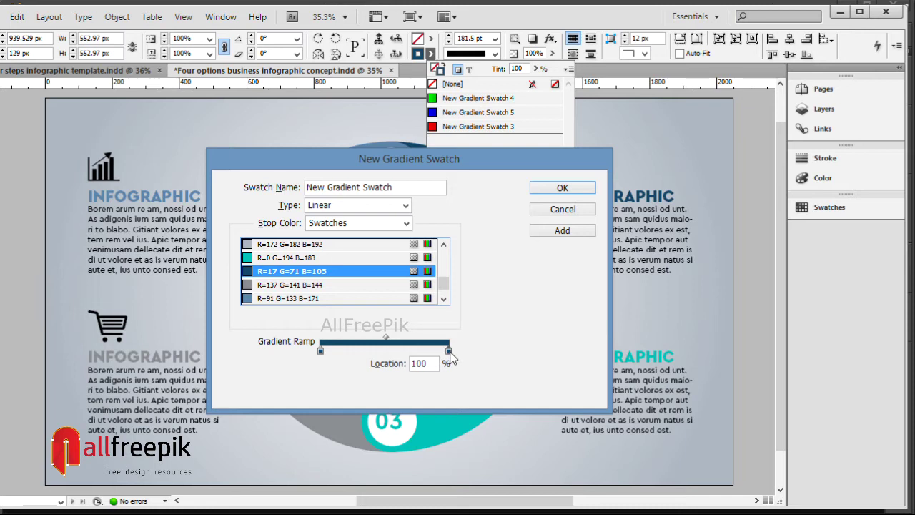
Darken the end stop to deep navy in RGB and save the gradient swatch.
left_click(372, 223)
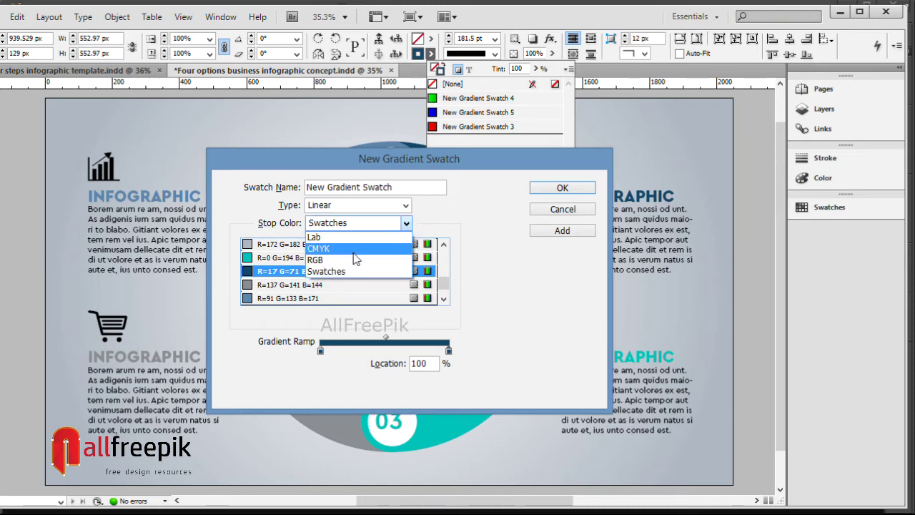
left_click(352, 259)
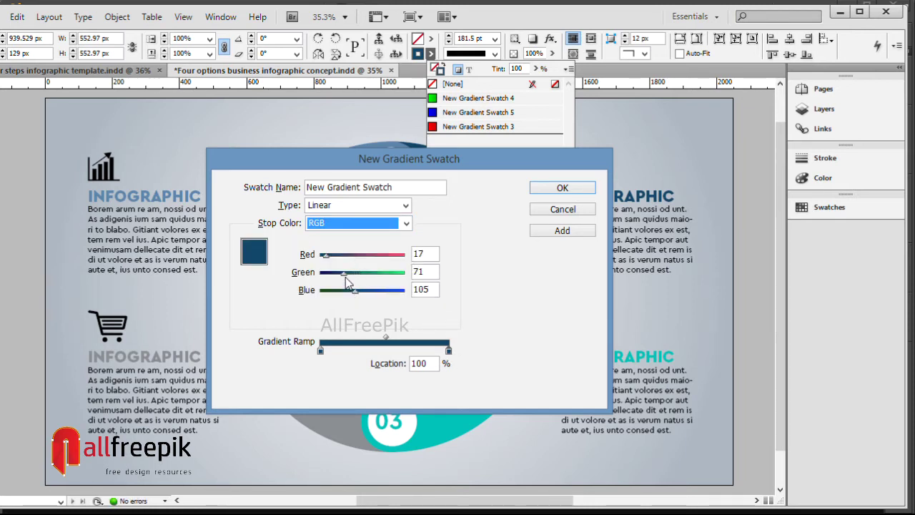
mouse_move(344, 274)
left_mouse_down()
mouse_move(327, 281)
mouse_move(320, 256)
left_mouse_up()
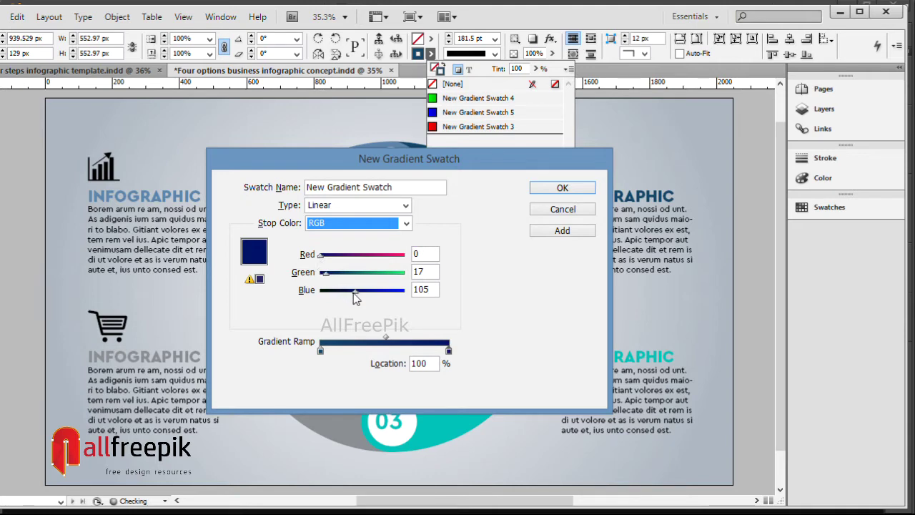
left_click_drag(356, 292, 345, 299)
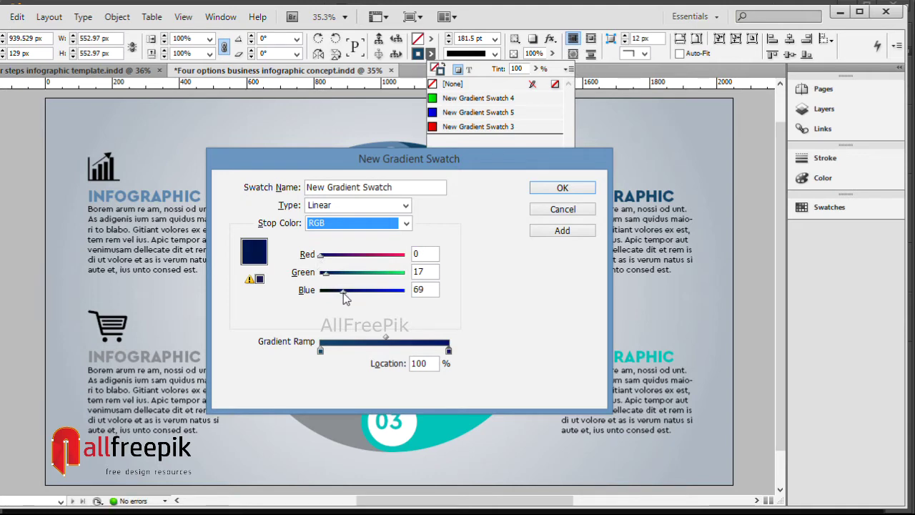
left_click(574, 191)
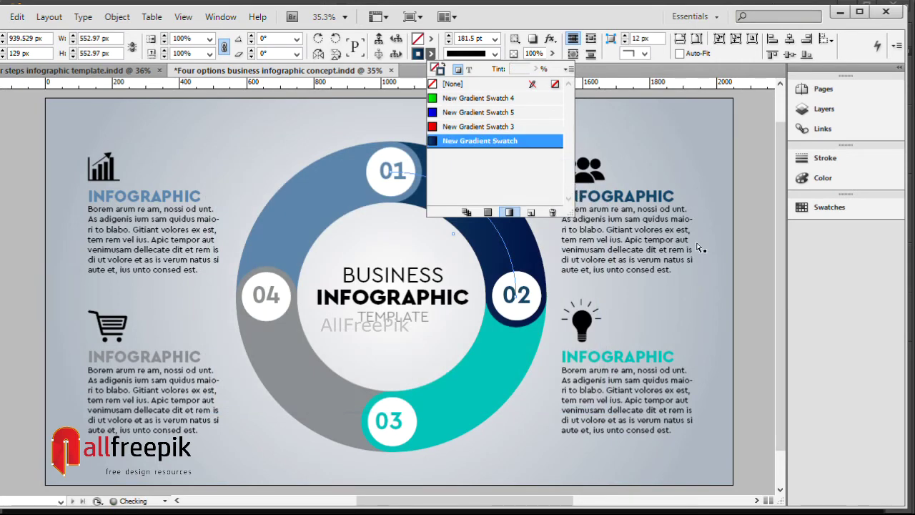
Start a new linear gradient swatch for the teal arc between 02 and 03.
left_click_drag(727, 264, 603, 303)
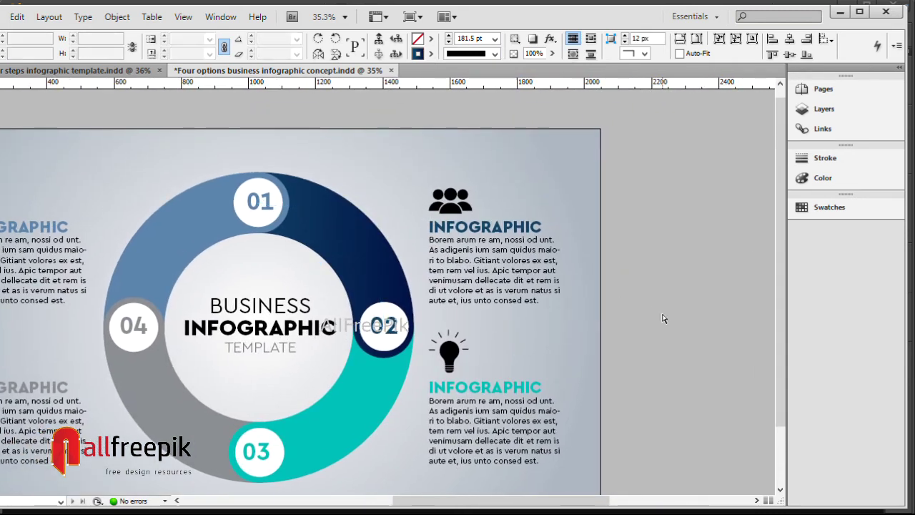
left_click_drag(660, 317, 695, 286)
left_click(391, 349)
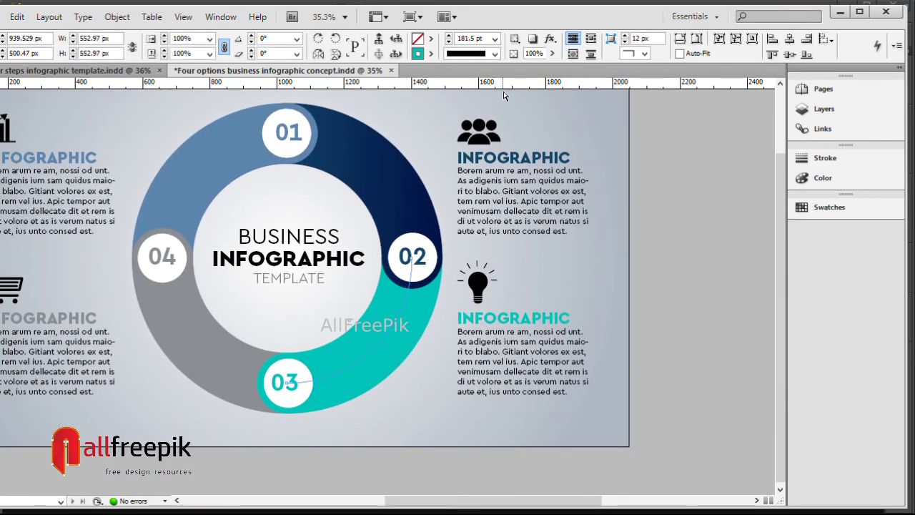
left_click(432, 54)
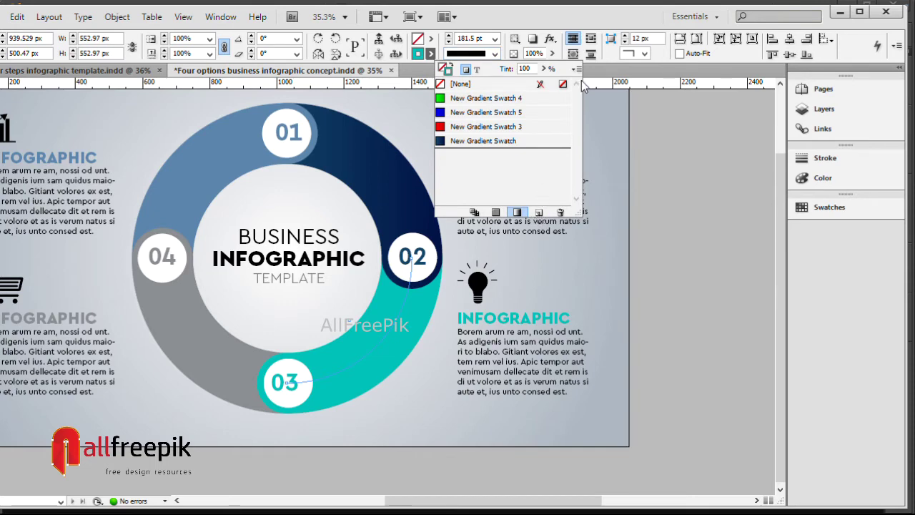
left_click(578, 68)
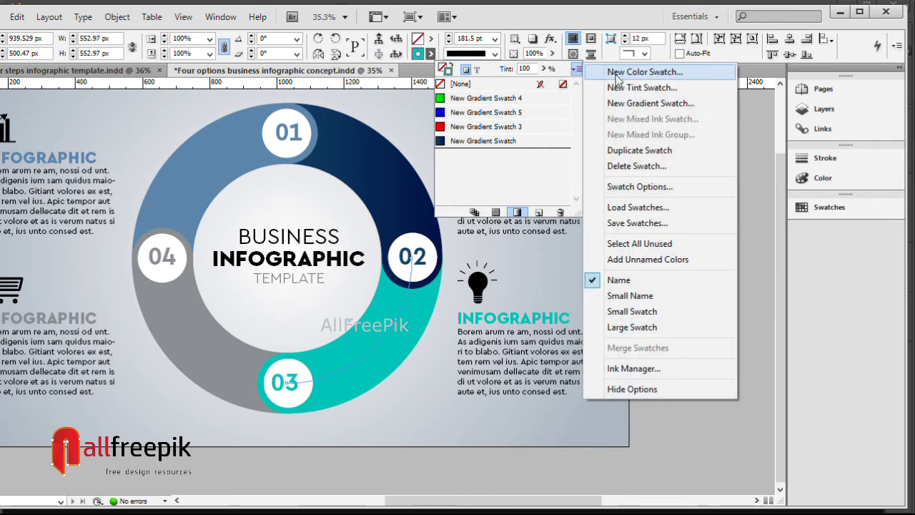
left_click(639, 102)
left_click(367, 208)
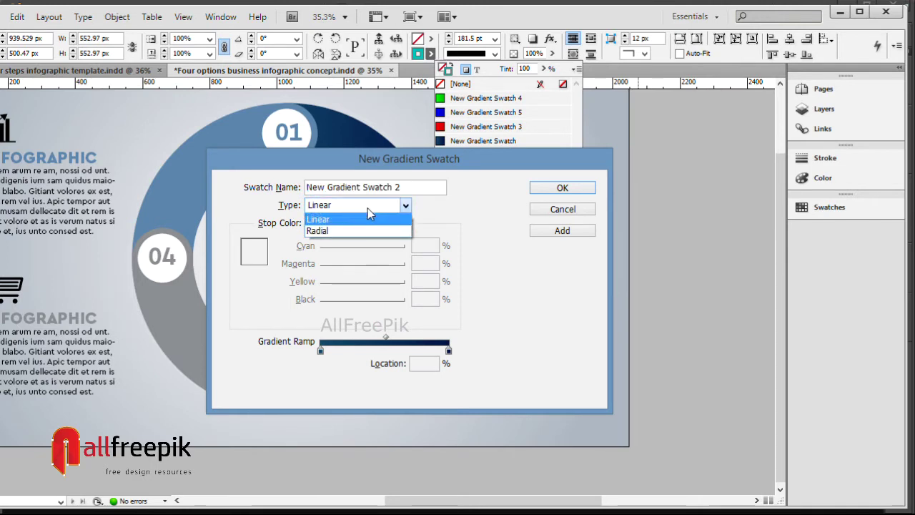
Set both gradient stops to the teal swatch.
left_click(320, 351)
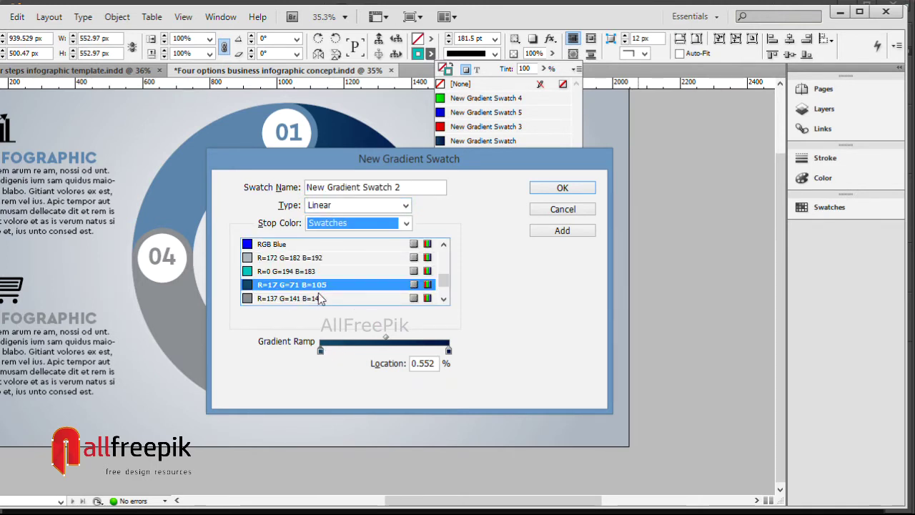
left_click(310, 272)
left_click(449, 350)
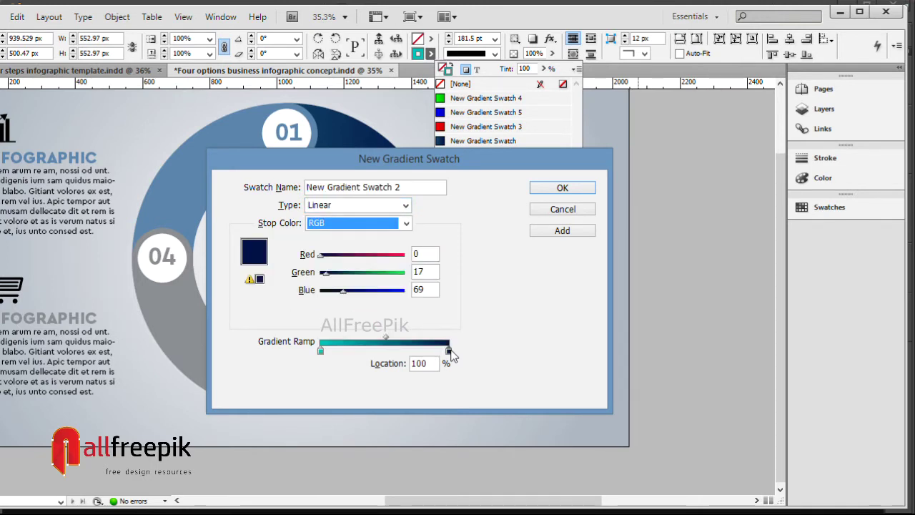
left_click(353, 224)
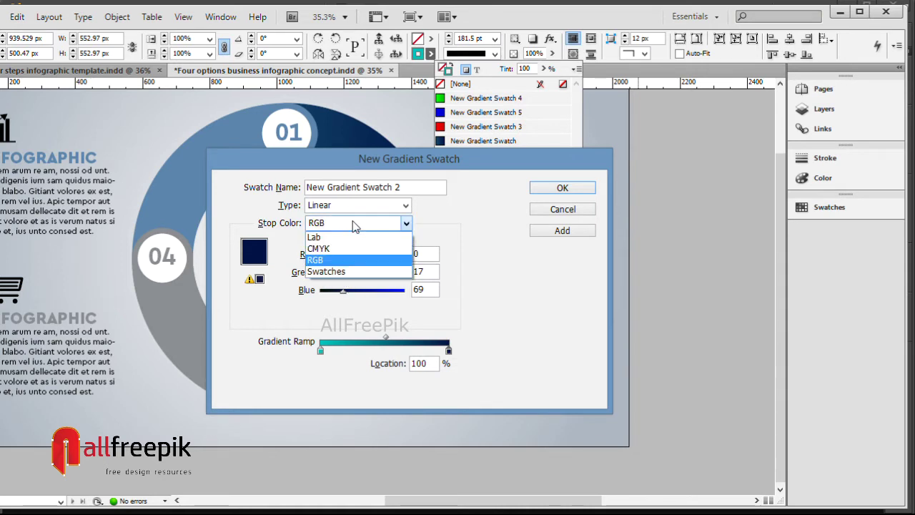
left_click(349, 260)
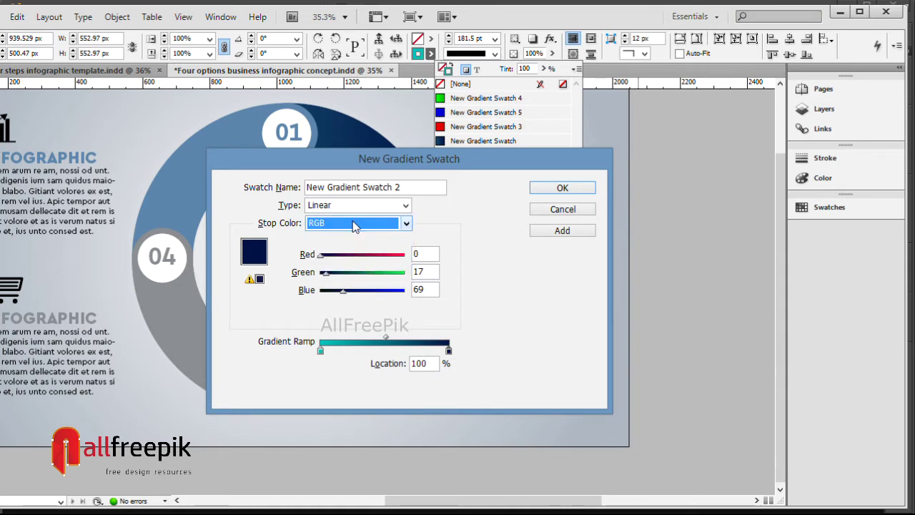
mouse_move(324, 352)
left_mouse_down()
mouse_move(364, 350)
mouse_move(302, 357)
left_mouse_up()
left_click(448, 351)
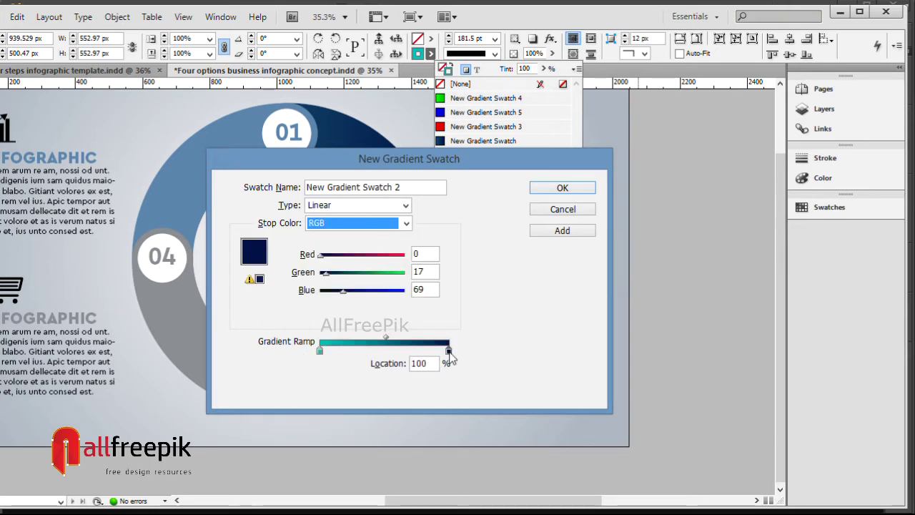
left_click(365, 223)
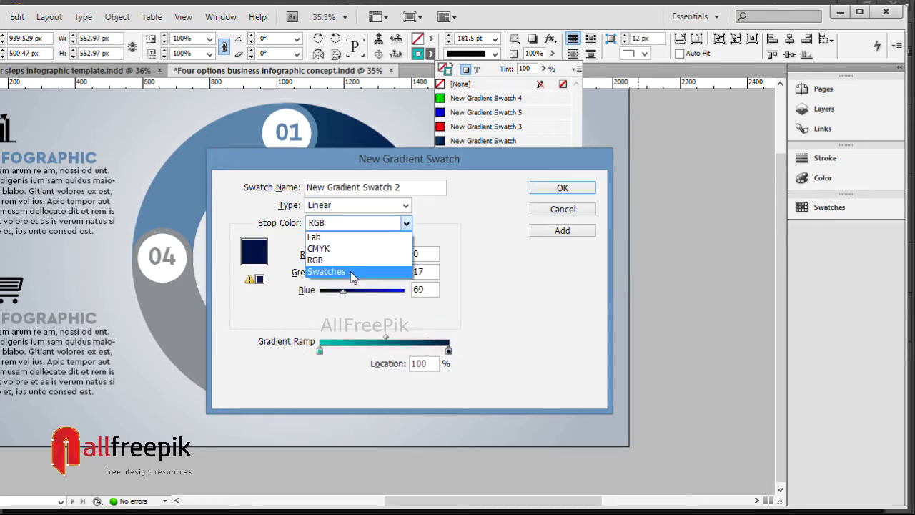
left_click(335, 272)
left_click(299, 273)
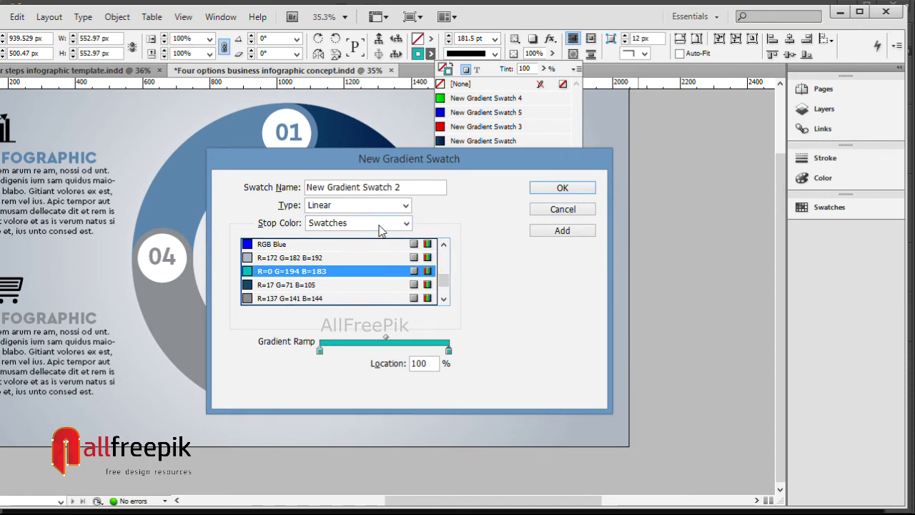
left_click(383, 223)
left_click(364, 260)
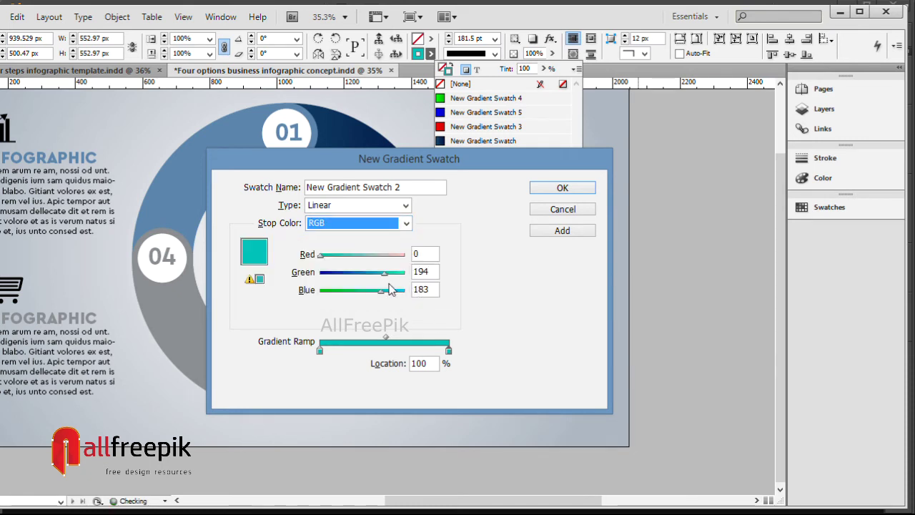
Shift the end stop to CMYK C70 M0 Y2.97 K23 and save New Gradient Swatch 2.
mouse_move(385, 273)
left_mouse_down()
mouse_move(361, 294)
mouse_move(403, 303)
mouse_move(383, 303)
mouse_move(372, 278)
mouse_move(363, 279)
left_mouse_up()
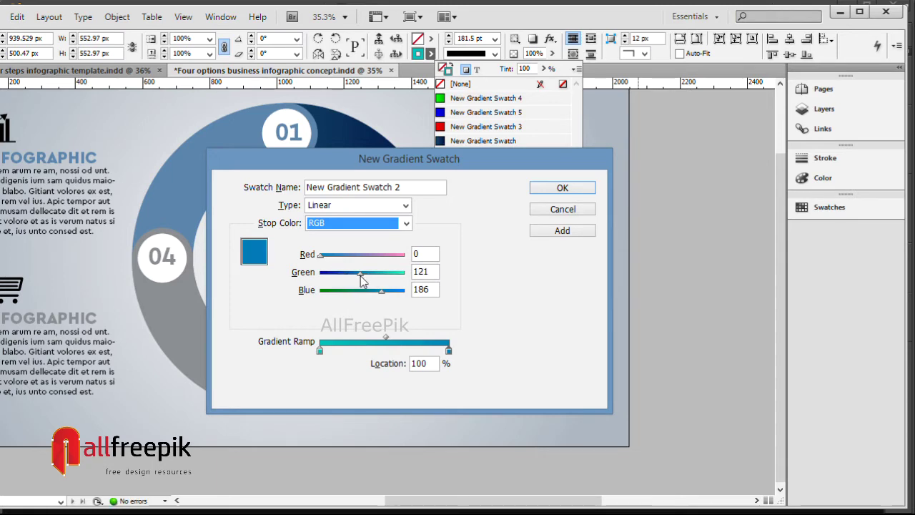
left_click(406, 223)
left_click(326, 247)
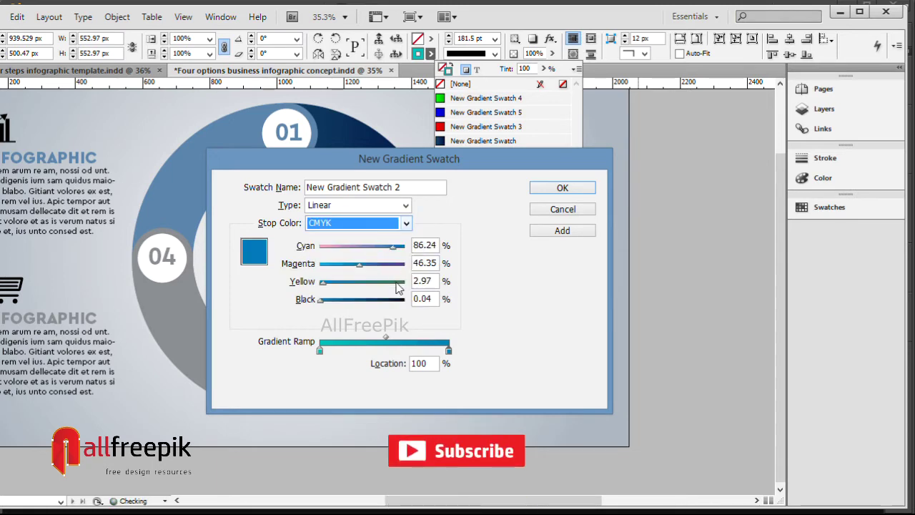
left_click_drag(338, 302, 355, 304)
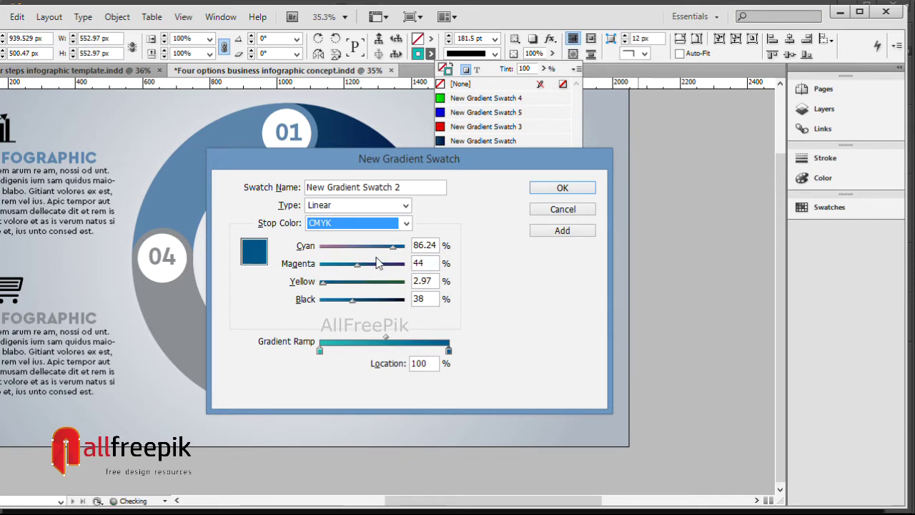
mouse_move(392, 252)
left_mouse_down()
mouse_move(384, 253)
mouse_move(443, 260)
mouse_move(362, 253)
mouse_move(405, 261)
mouse_move(318, 265)
left_mouse_up()
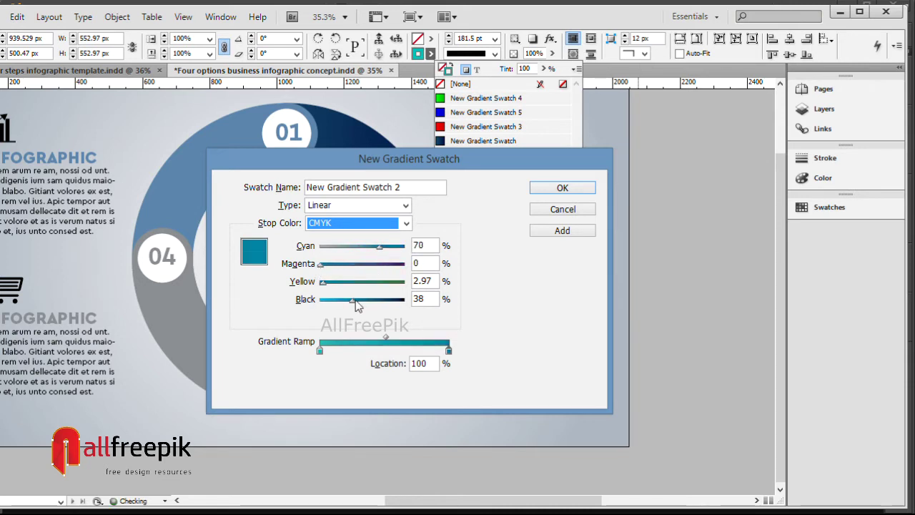
mouse_move(356, 304)
left_mouse_down()
mouse_move(309, 305)
mouse_move(339, 306)
left_mouse_up()
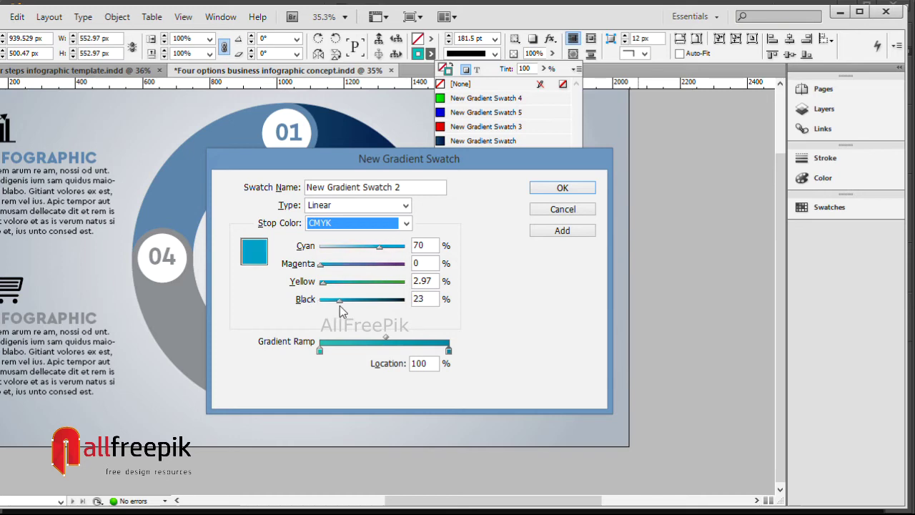
left_click(560, 188)
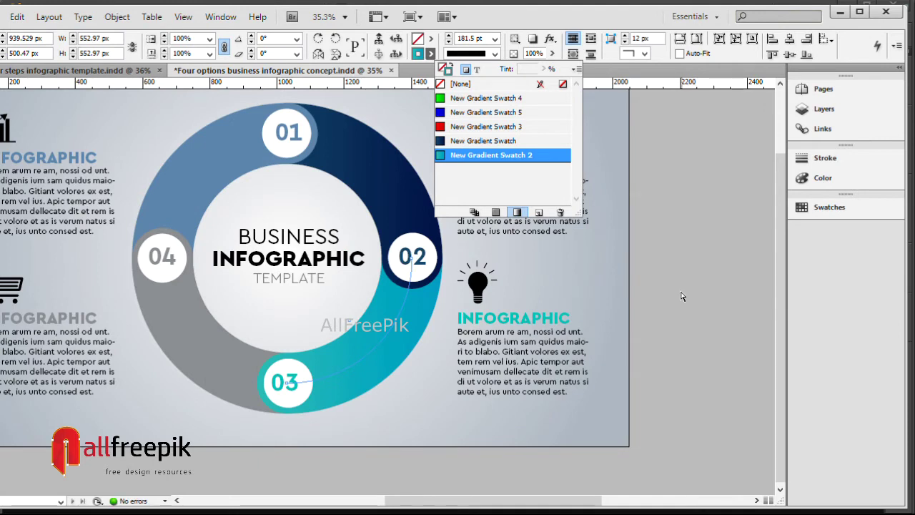
Select the grey arc between 03 and 04 and show its stroke swatches.
left_click(681, 296)
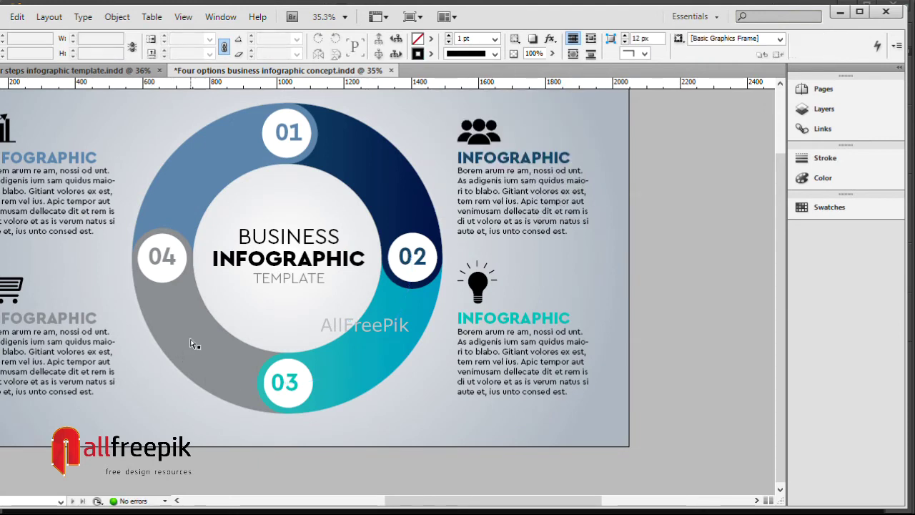
left_click(191, 343)
left_click(430, 54)
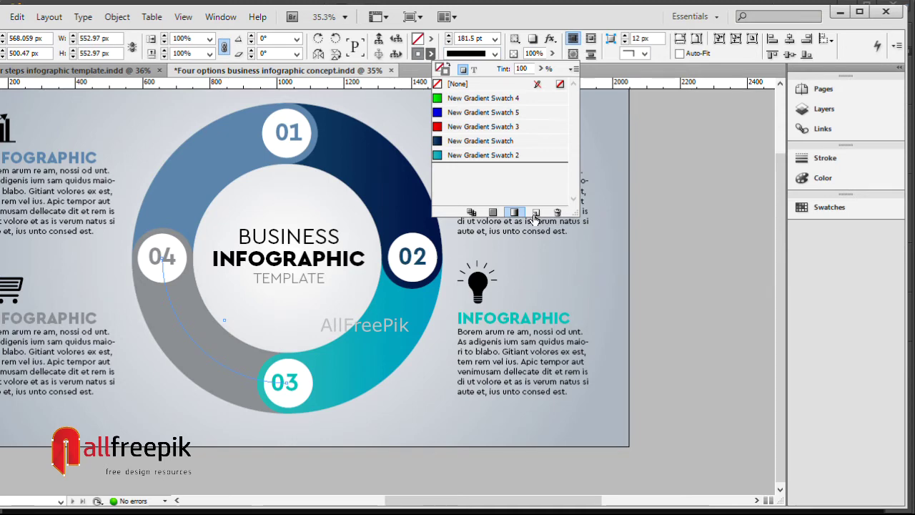
Create New Gradient Swatch 6 from light grey to a darker Black value and apply it.
left_click(574, 69)
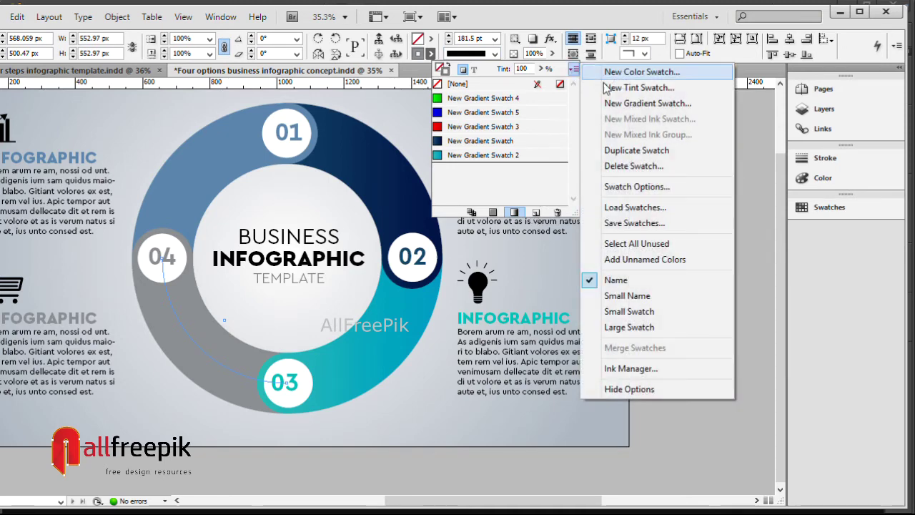
left_click(613, 103)
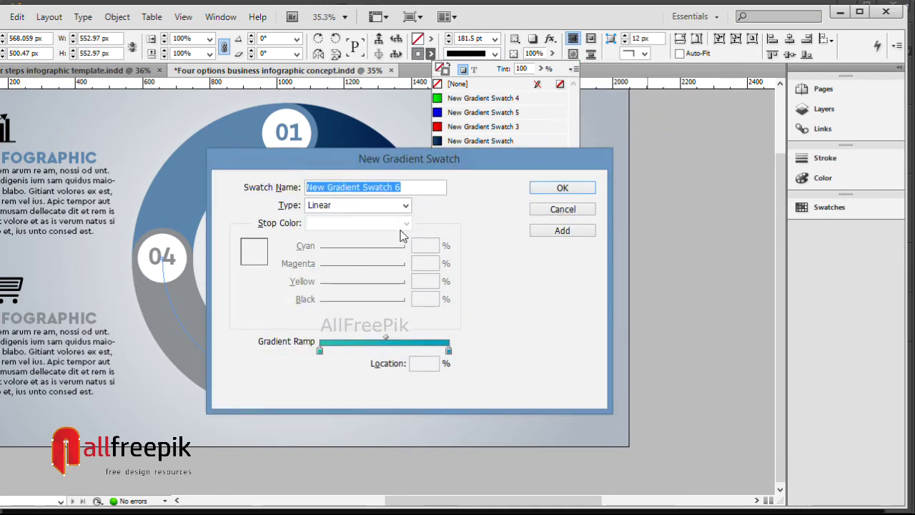
left_click(320, 350)
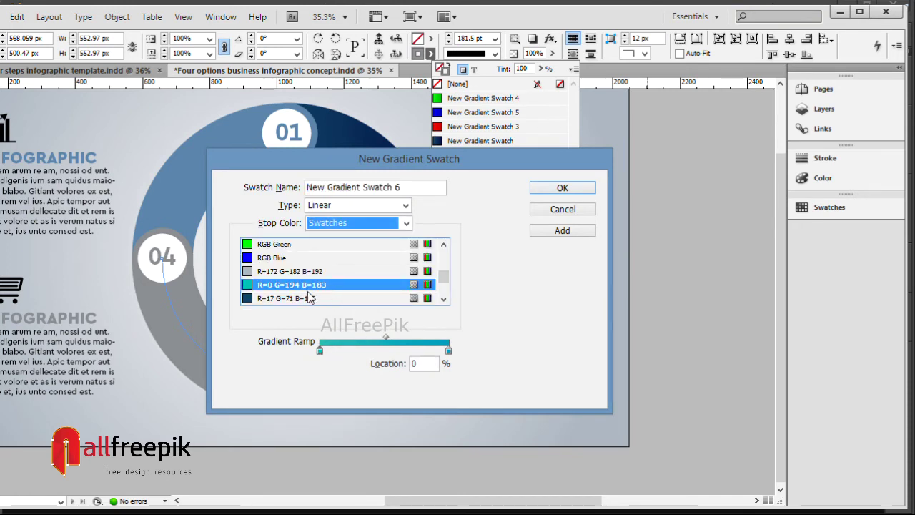
left_click(449, 351)
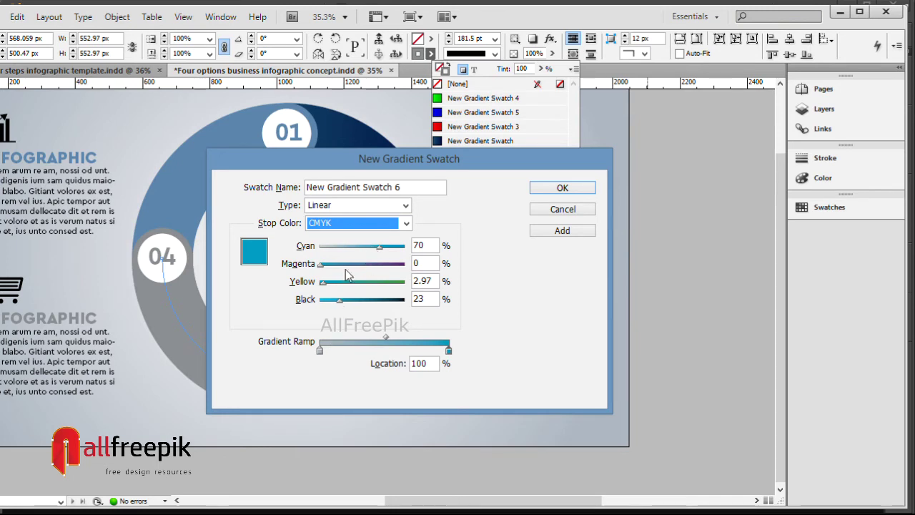
left_click(361, 224)
left_click(345, 273)
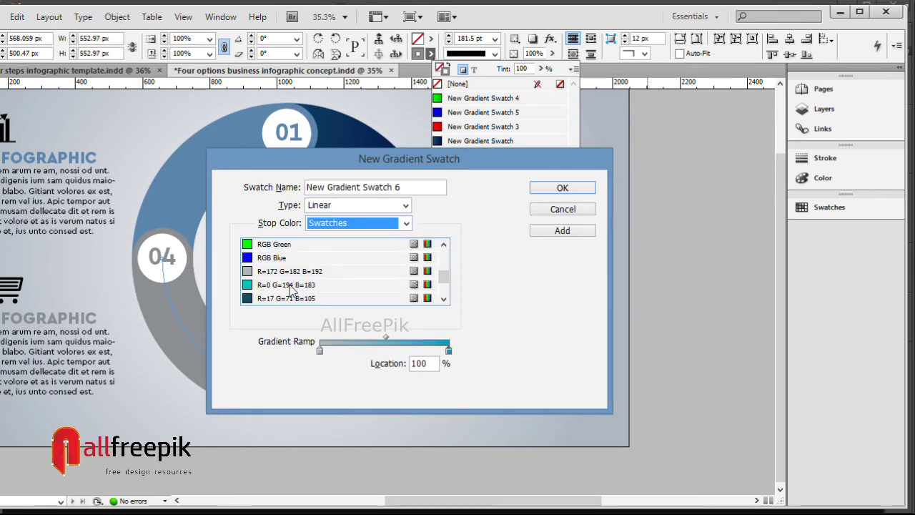
left_click(360, 224)
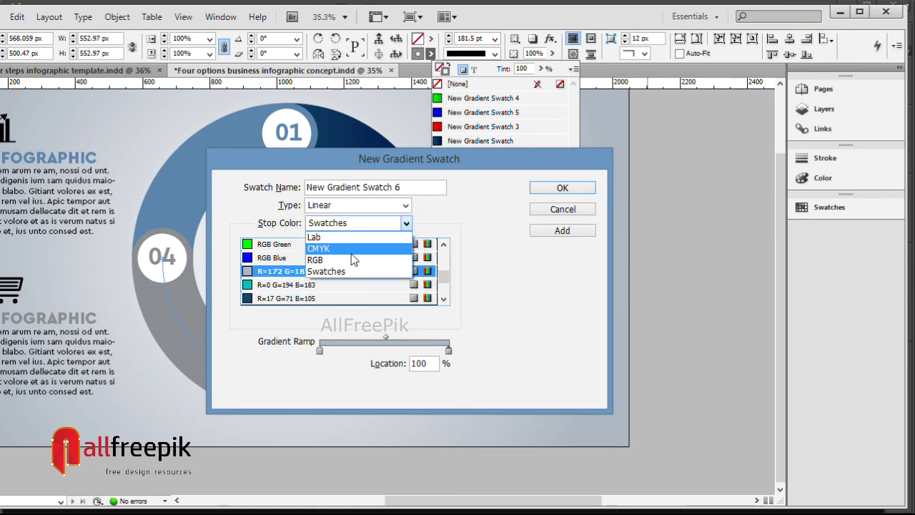
left_click(343, 248)
left_click_drag(321, 299, 351, 301)
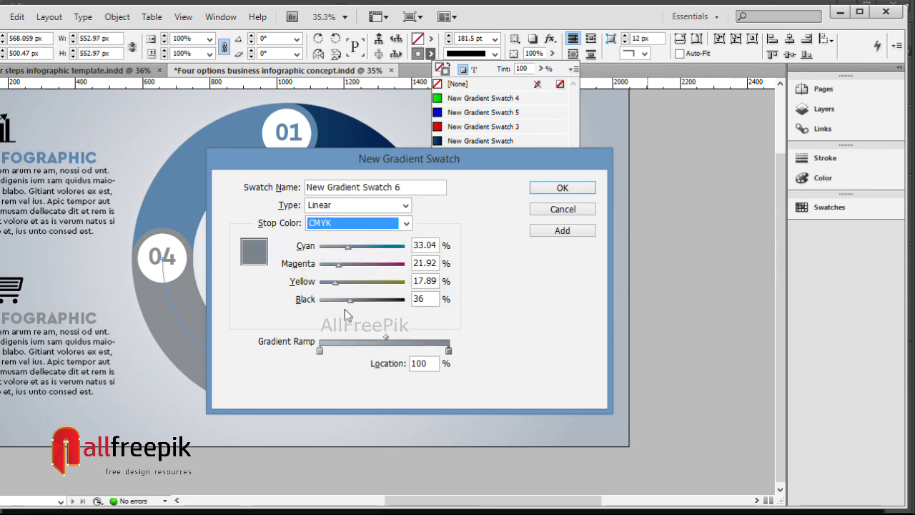
left_click_drag(350, 300, 359, 301)
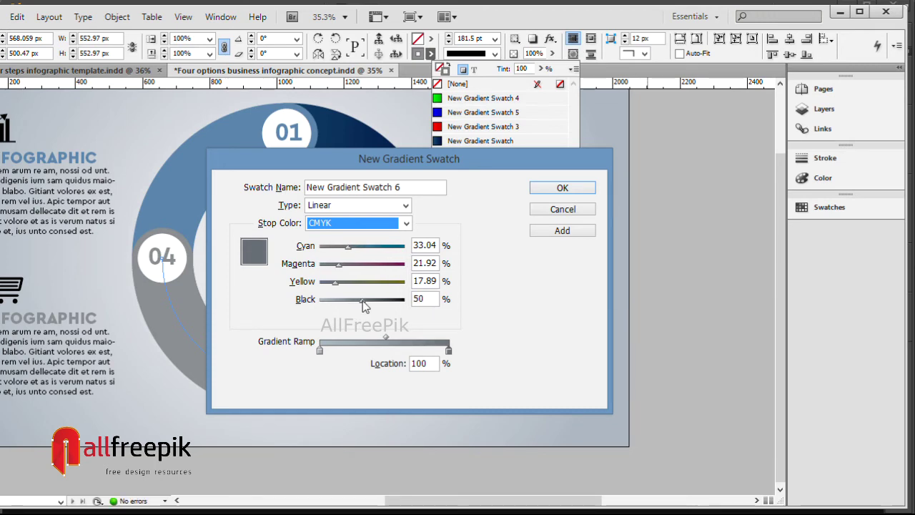
left_click(563, 188)
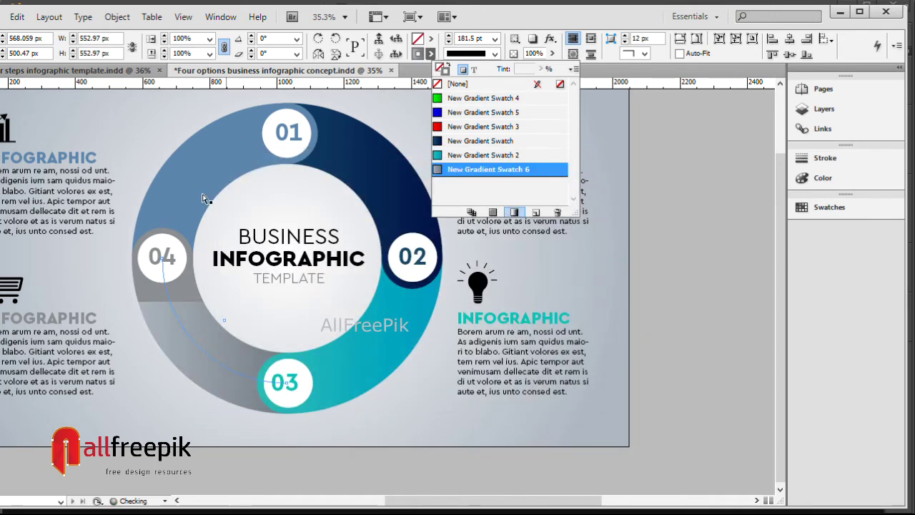
left_click(124, 204)
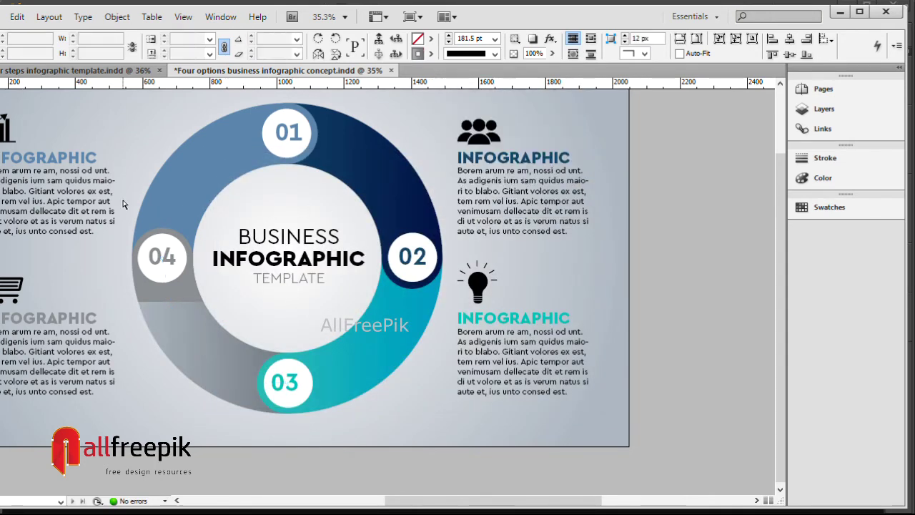
Copy the grey arc between 04 and 03.
left_click(193, 340)
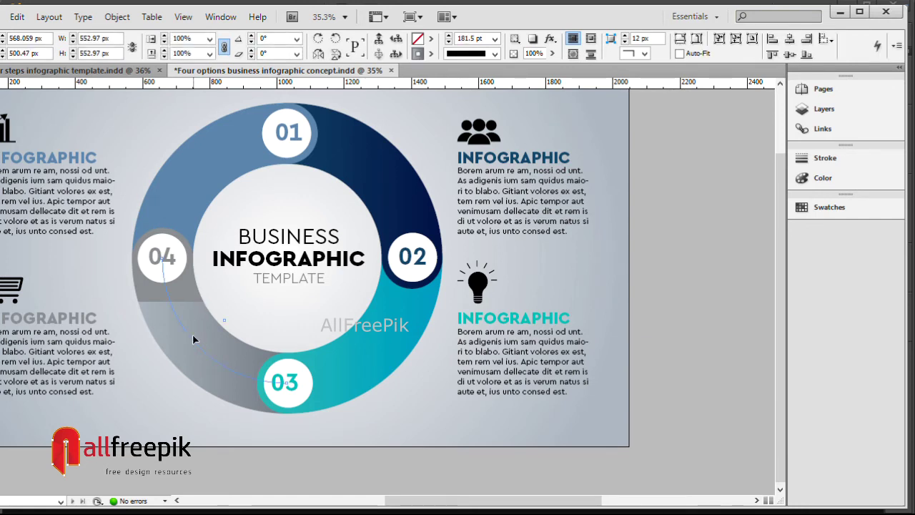
left_click(49, 16)
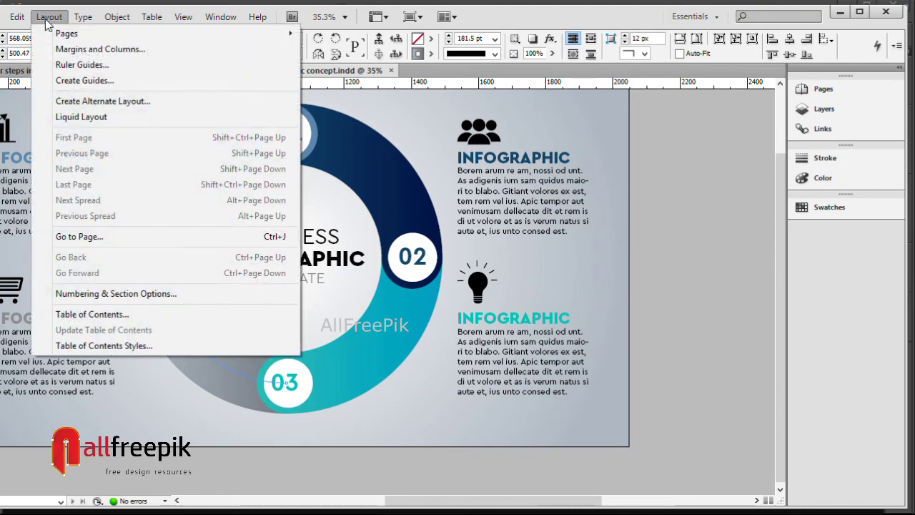
left_click(158, 78)
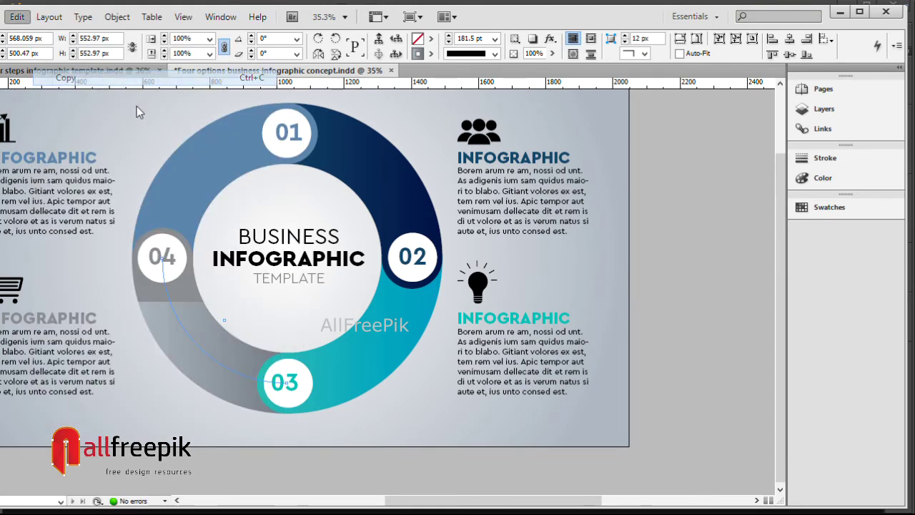
key("ctrl+v")
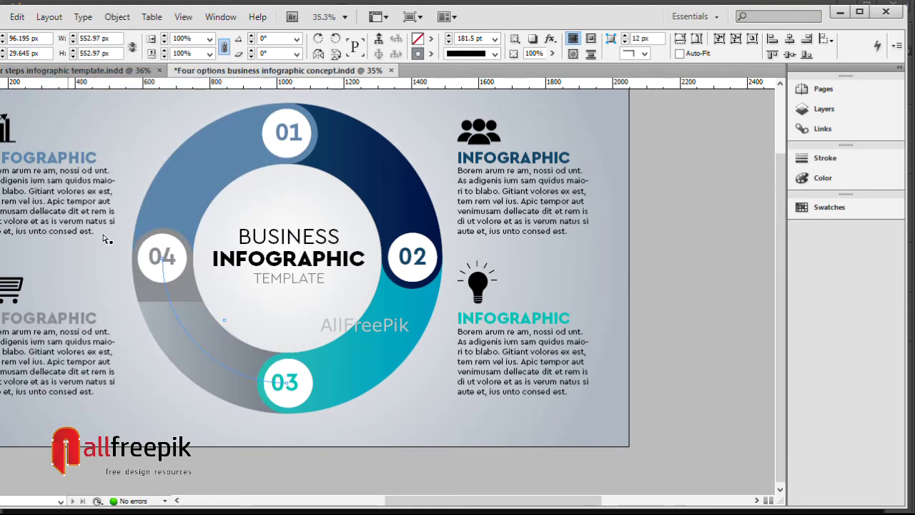
left_click(691, 313)
Ungroup the ring pieces, undoing the accidental moves.
left_click(180, 295)
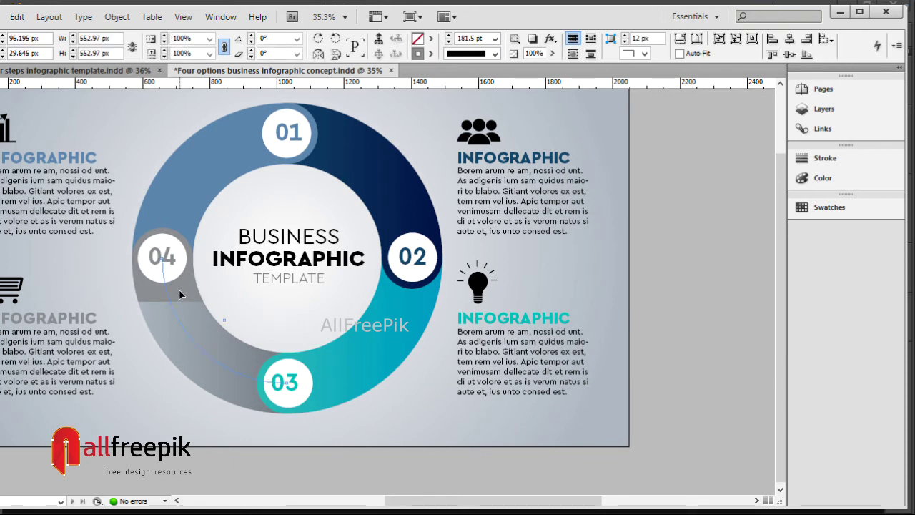
left_click_drag(364, 319, 347, 370)
key("ctrl+z")
right_click(191, 341)
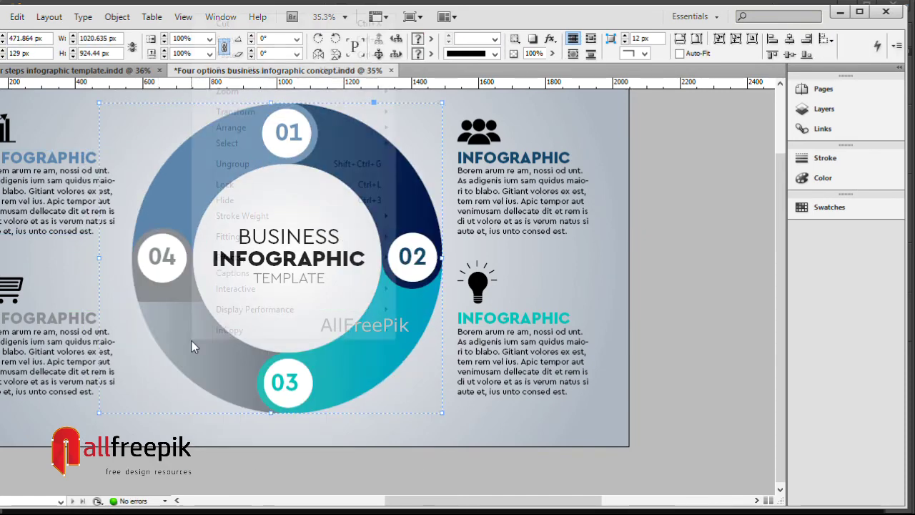
left_click(268, 167)
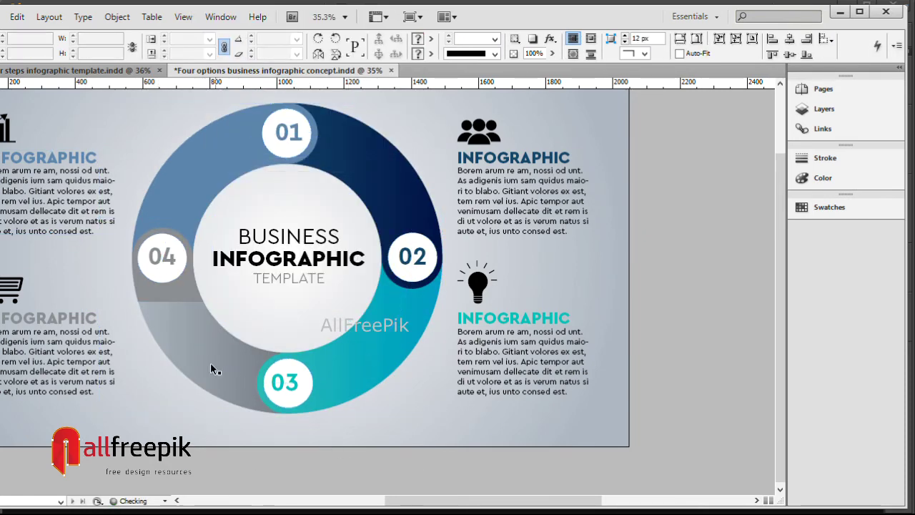
left_click_drag(212, 370, 193, 394)
key("ctrl+z")
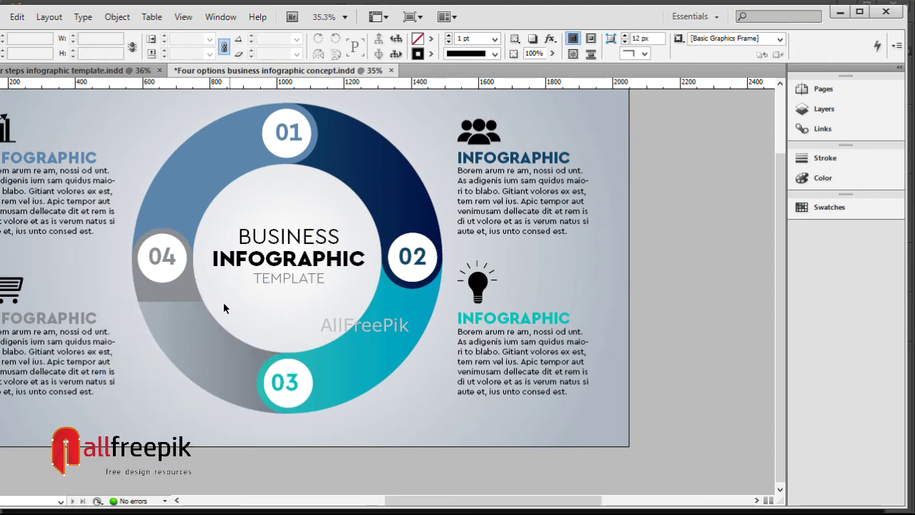
Paste the grey arc into the small shape behind 04 with Paste Into.
left_click(194, 296)
left_click(48, 18)
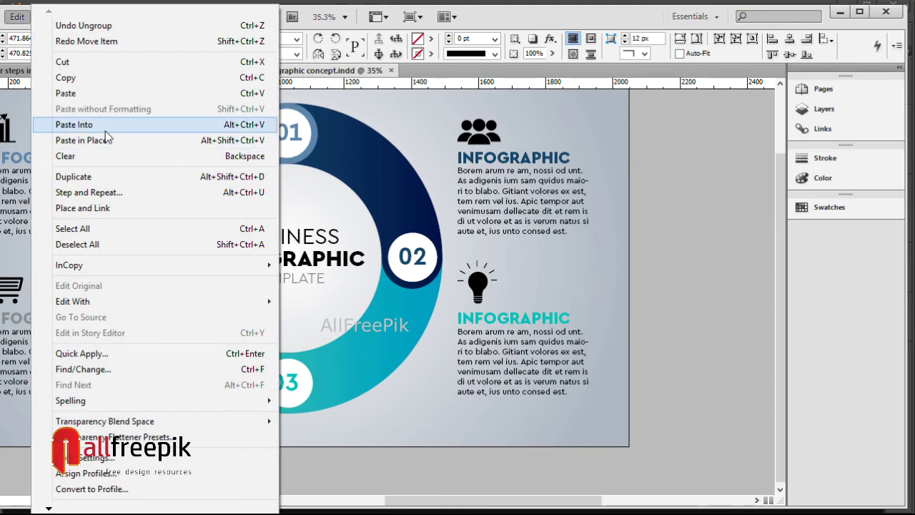
left_click(79, 124)
left_click_drag(428, 463, 421, 475)
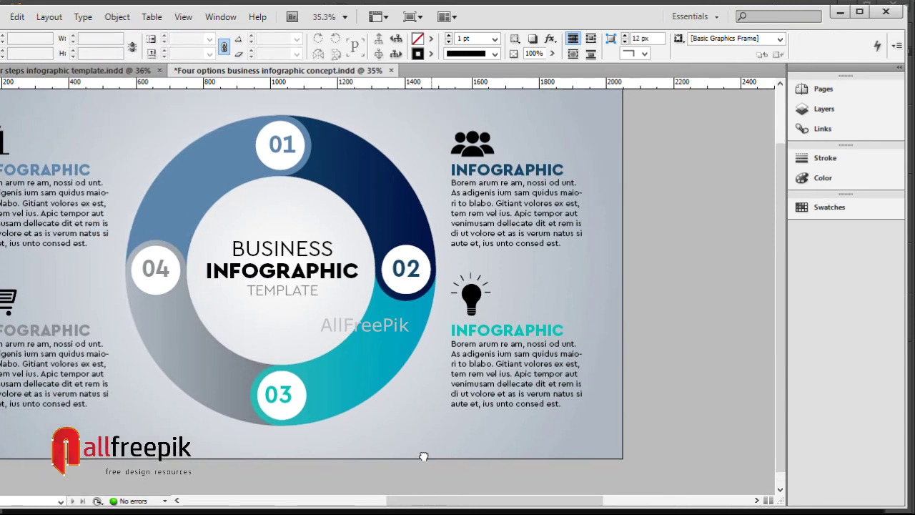
left_click(220, 167)
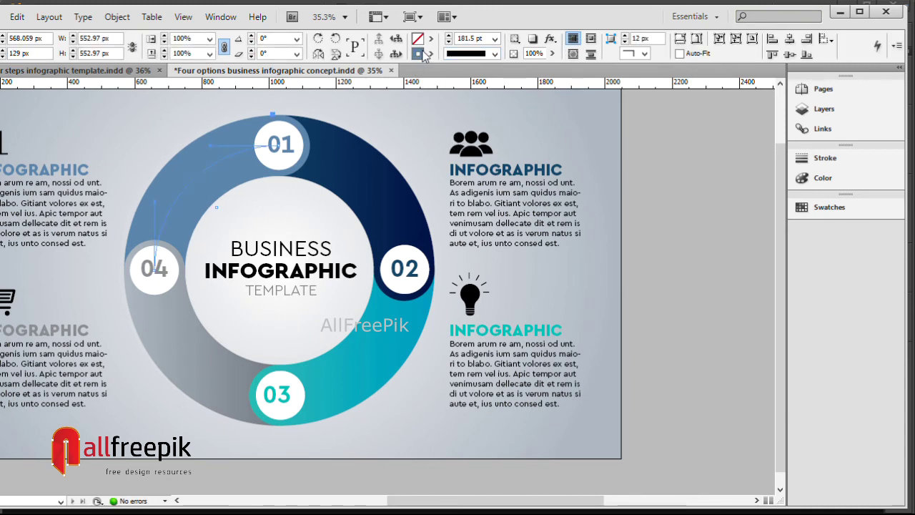
Start a new gradient swatch for the arc's stroke with the left stop at R=91 G=133 B=171.
left_click(431, 55)
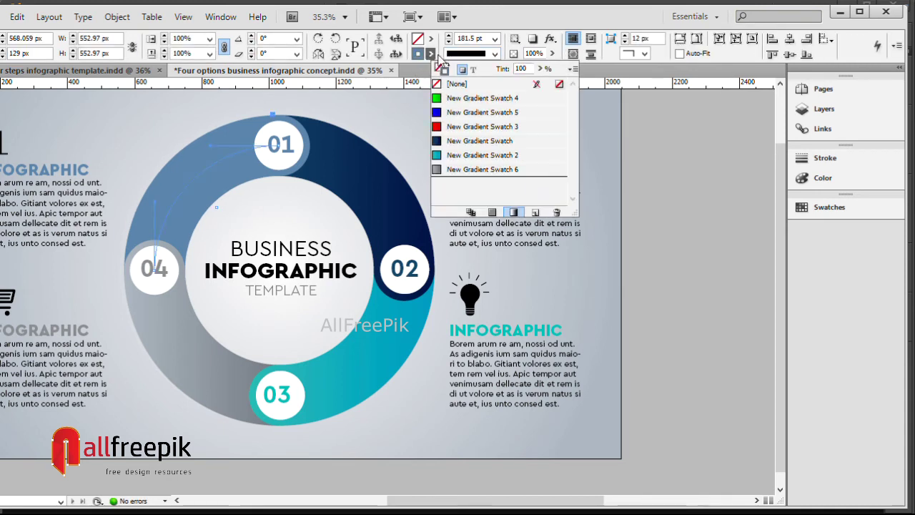
left_click(573, 68)
left_click(632, 104)
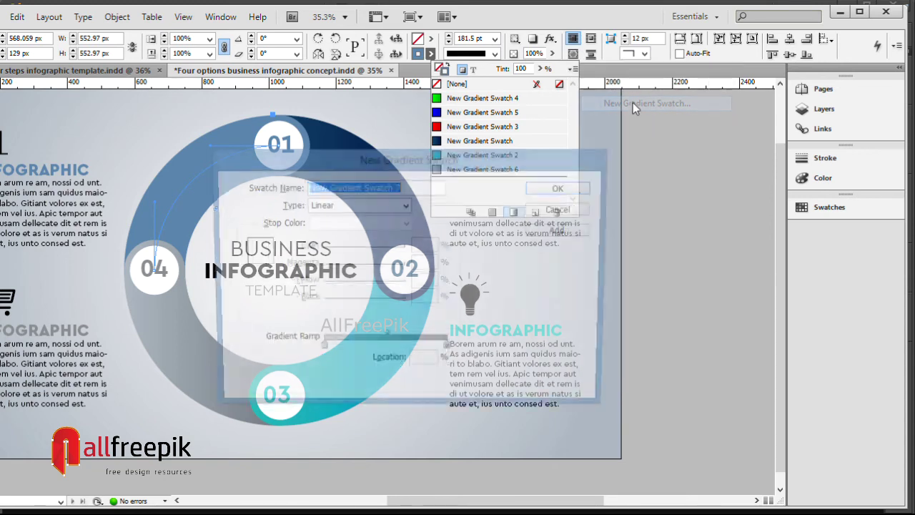
left_click(319, 351)
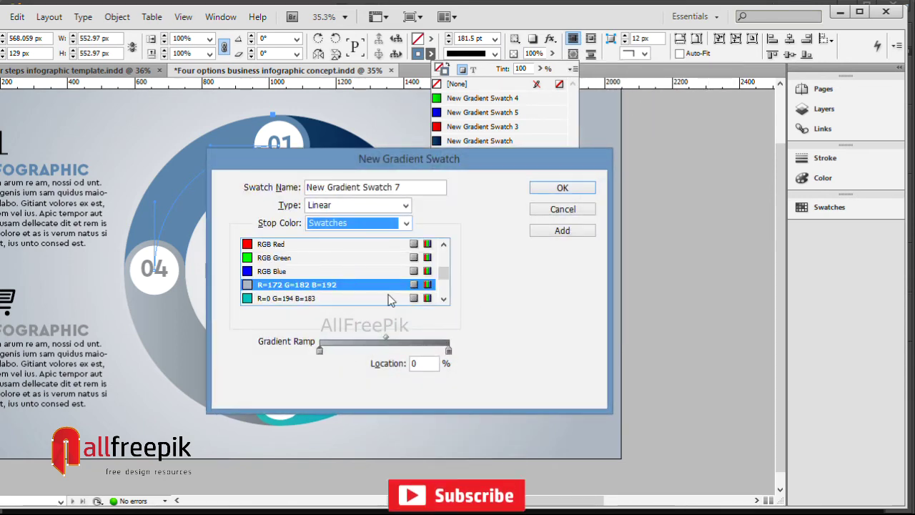
left_click(443, 299)
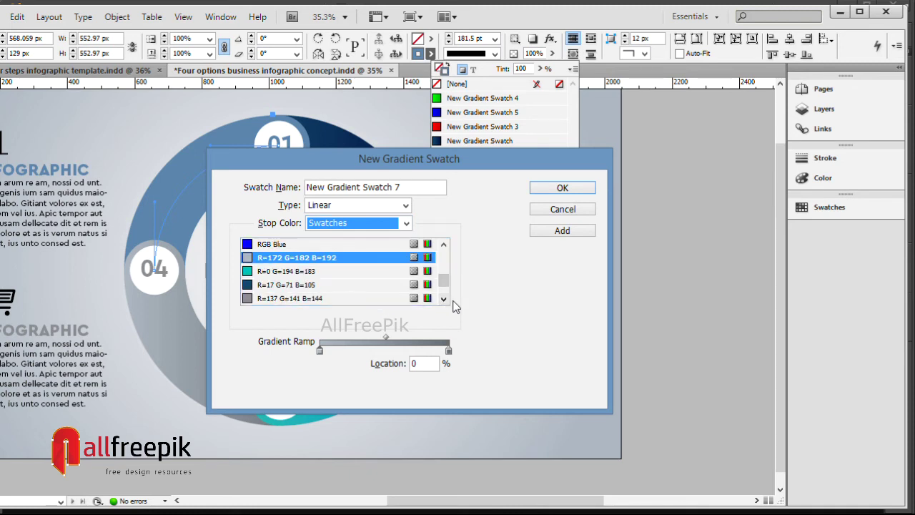
left_click(443, 299)
left_click(443, 299)
left_click(357, 285)
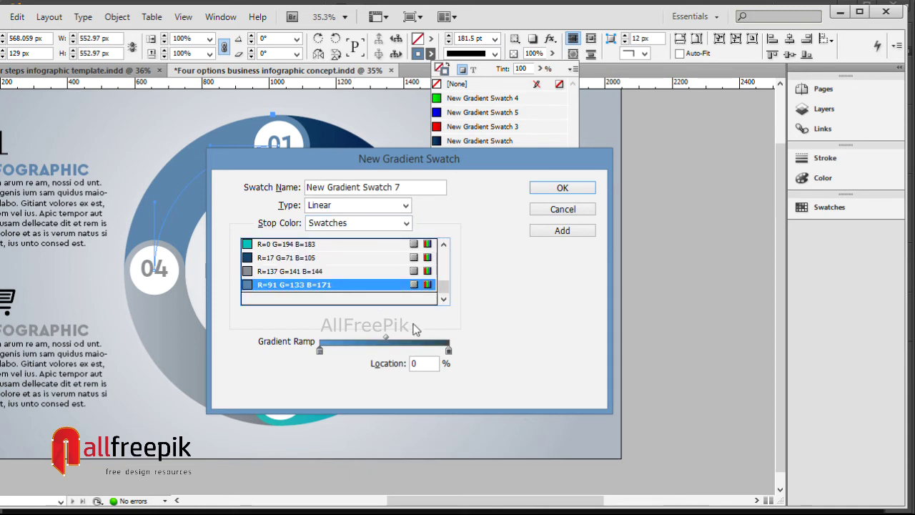
Give the right stop the same blue with extra Black, then apply the gradient to the arc.
left_click(449, 351)
left_click(362, 224)
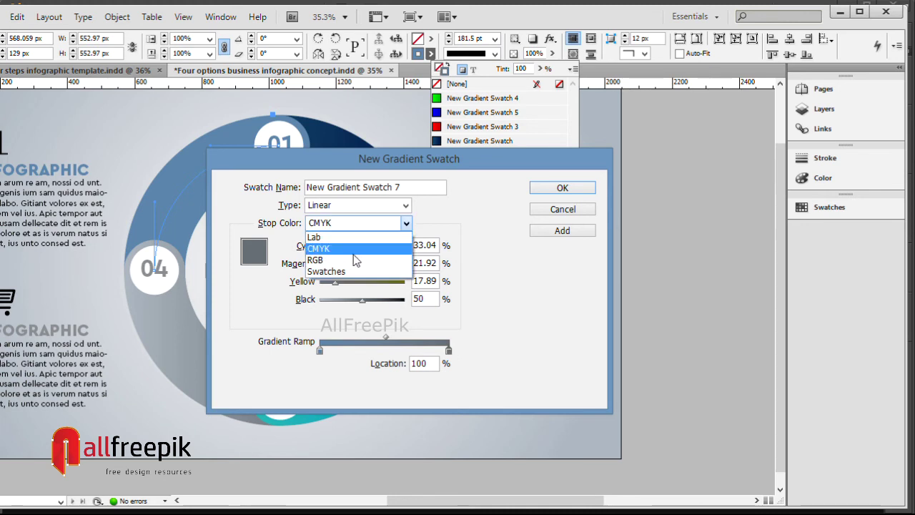
left_click(347, 269)
left_click(307, 286)
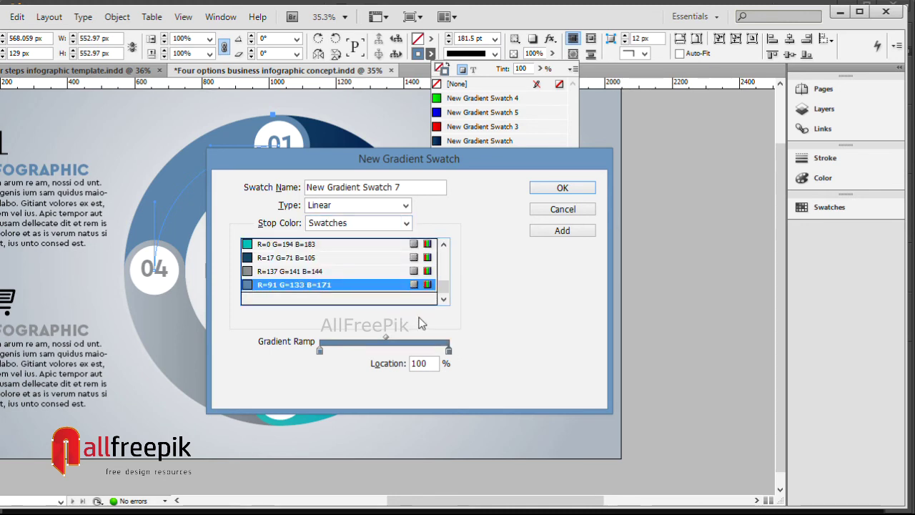
left_click(370, 225)
left_click(362, 250)
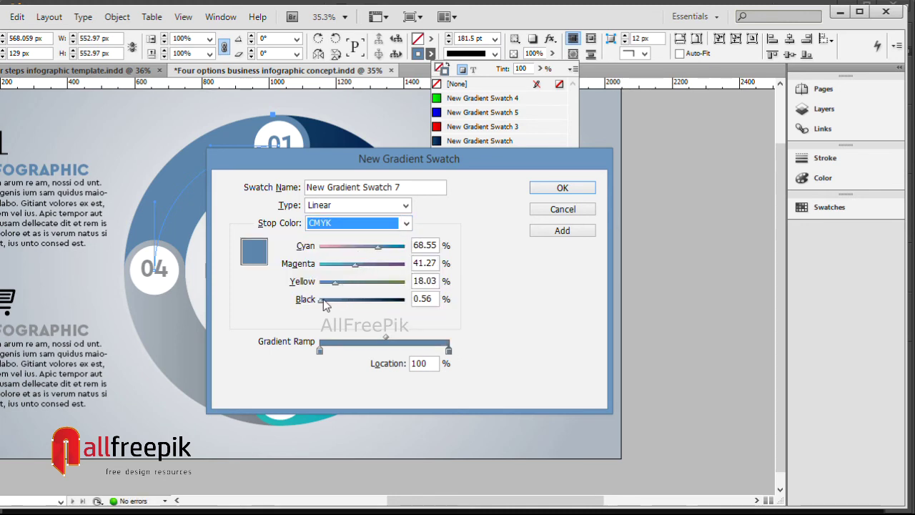
left_click_drag(322, 301, 363, 301)
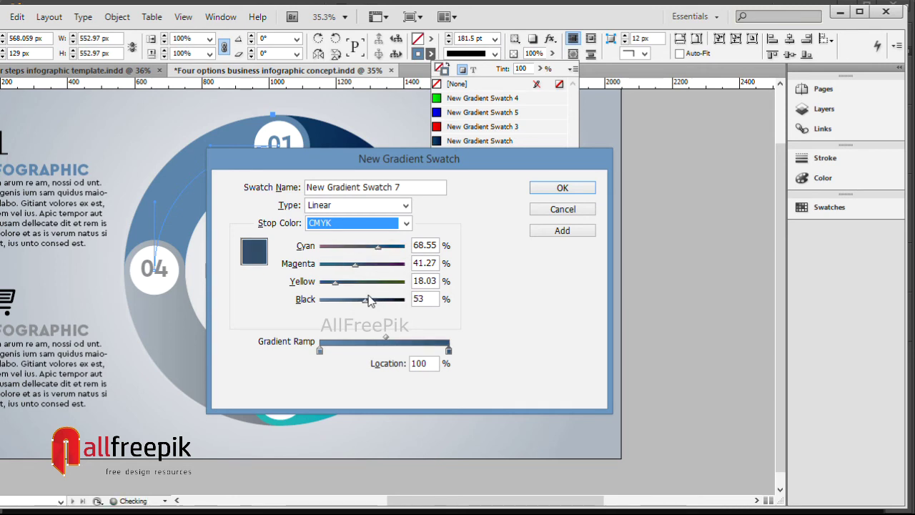
left_click(563, 189)
Deselect, zoom out, and marquee-zoom so the whole infographic page fills the window.
left_click(672, 234)
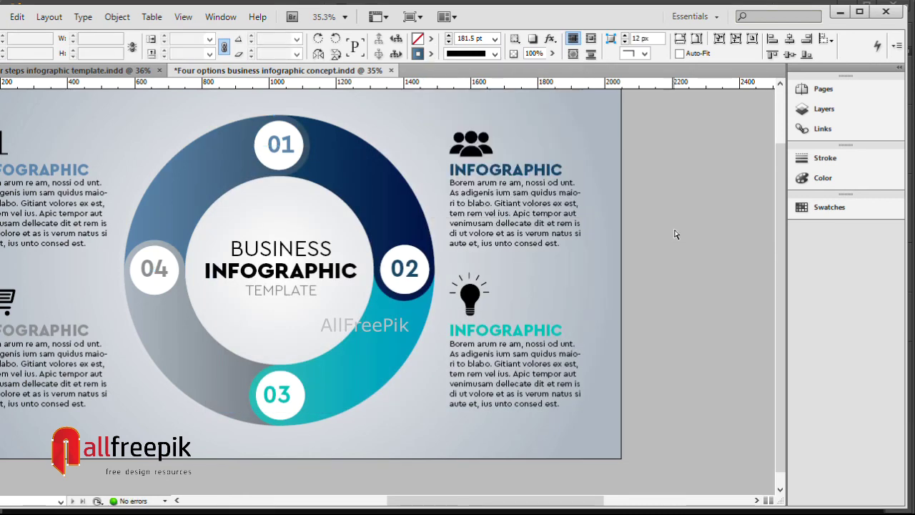
left_click(653, 282, "alt")
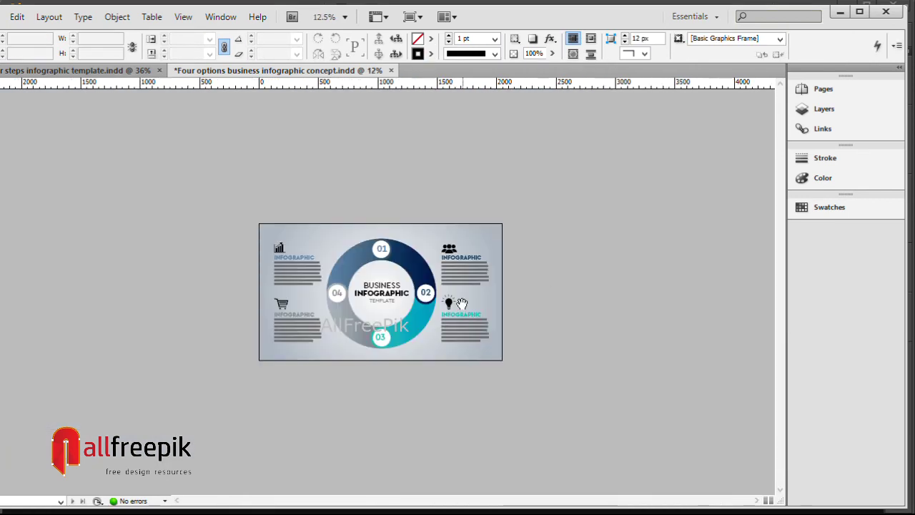
left_click_drag(272, 206, 505, 365)
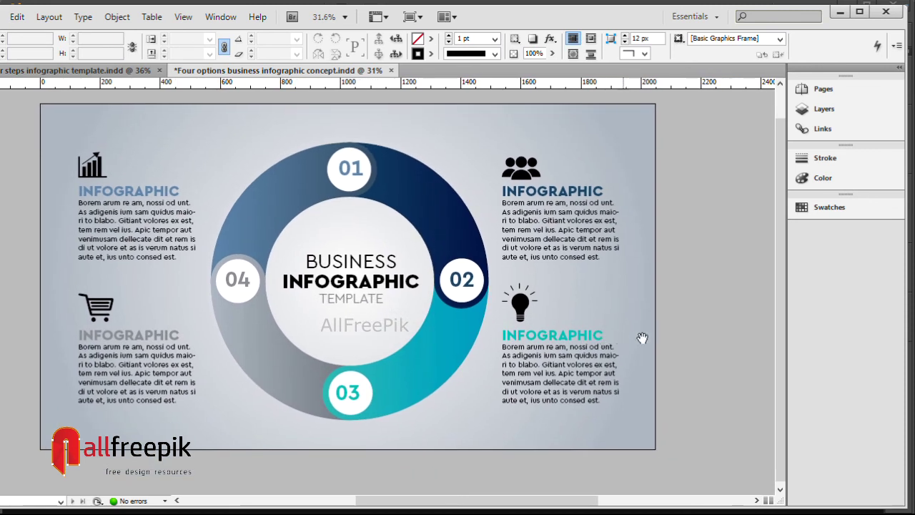